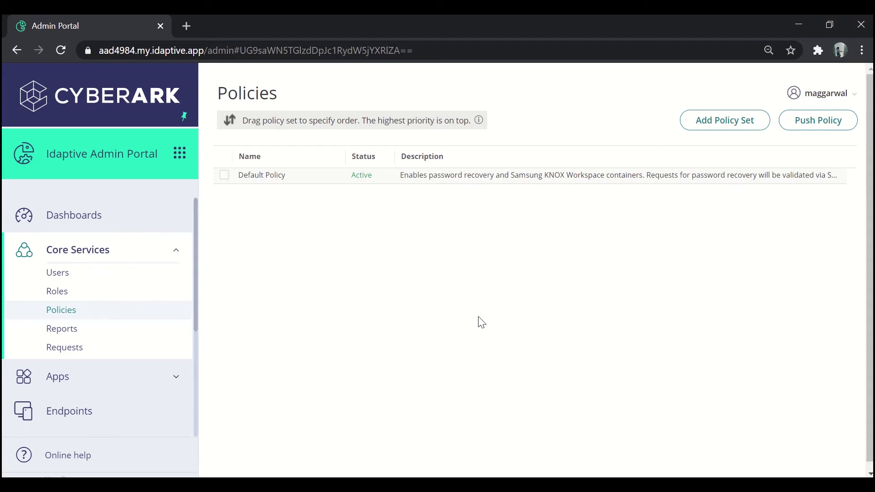
Add a new policy set and name it Password.
{"action": "left_click", "coordinate": [724, 121]}
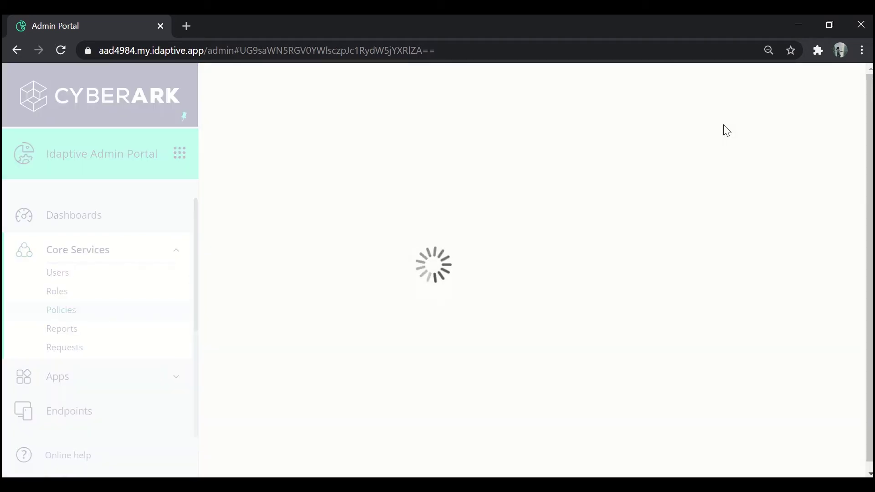
{"action": "left_click", "coordinate": [500, 236]}
{"action": "key", "text": "ctrl+a"}
{"action": "key", "text": "BackSpace"}
{"action": "type", "text": "Passwaor"}
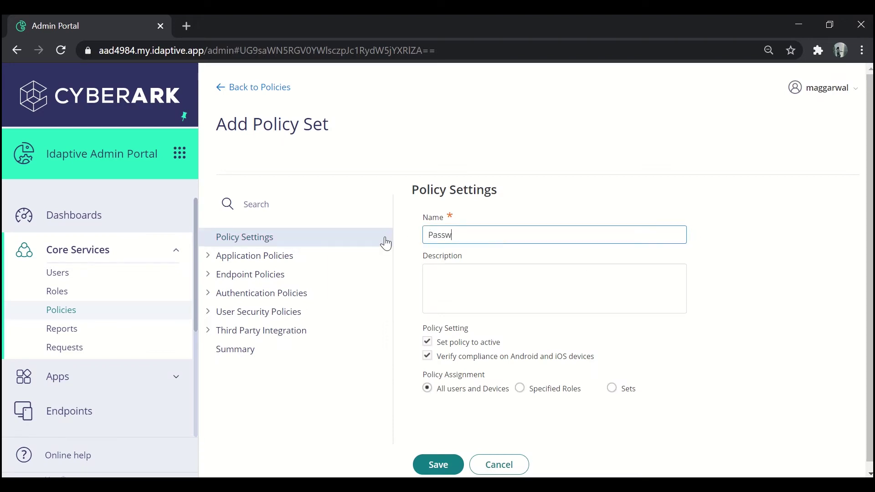
{"action": "key", "text": "BackSpace"}
{"action": "key", "text": "BackSpace"}
{"action": "type", "text": "rd"}
{"action": "key", "text": "BackSpace"}
{"action": "key", "text": "BackSpace"}
{"action": "key", "text": "BackSpace"}
{"action": "type", "text": "ord"}
Enter "Setting the password" as the description of the Password policy set.
{"action": "left_click", "coordinate": [450, 275]}
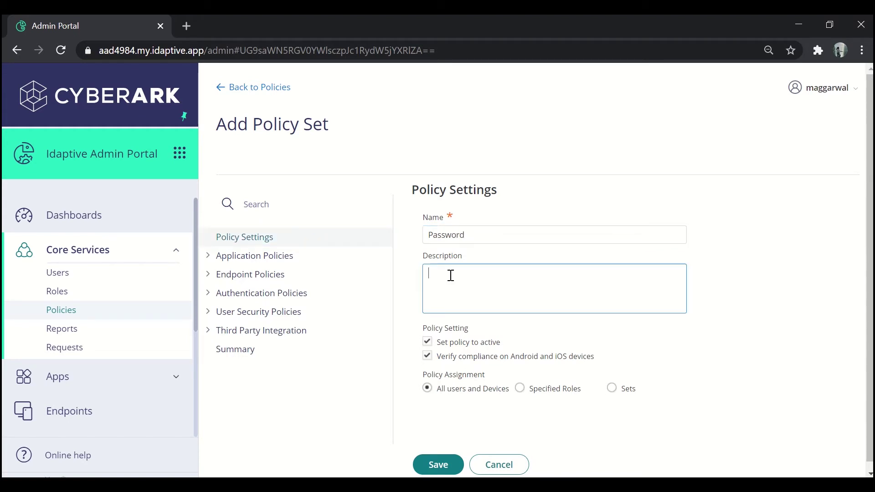
{"action": "type", "text": "Setting the pas"}
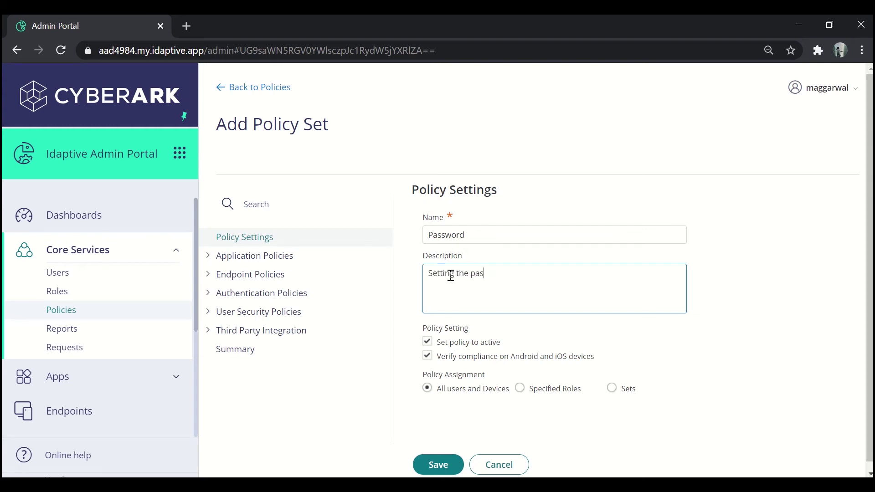
{"action": "type", "text": "sword"}
In the Password Settings of the User Security Policies, set the minimum password length to 6 and the maximum to 10.
{"action": "scroll", "coordinate": [495, 322], "scroll_direction": "down", "scroll_amount": 1}
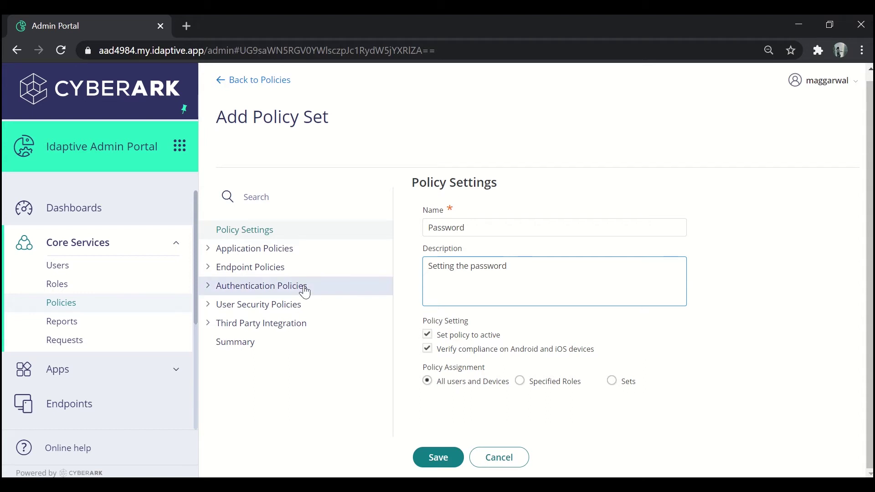
{"action": "left_click", "coordinate": [278, 305]}
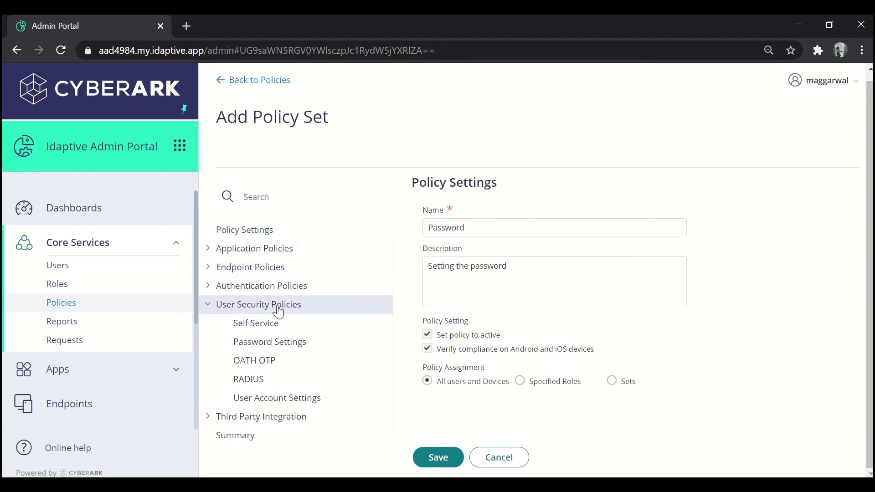
{"action": "left_click", "coordinate": [280, 342]}
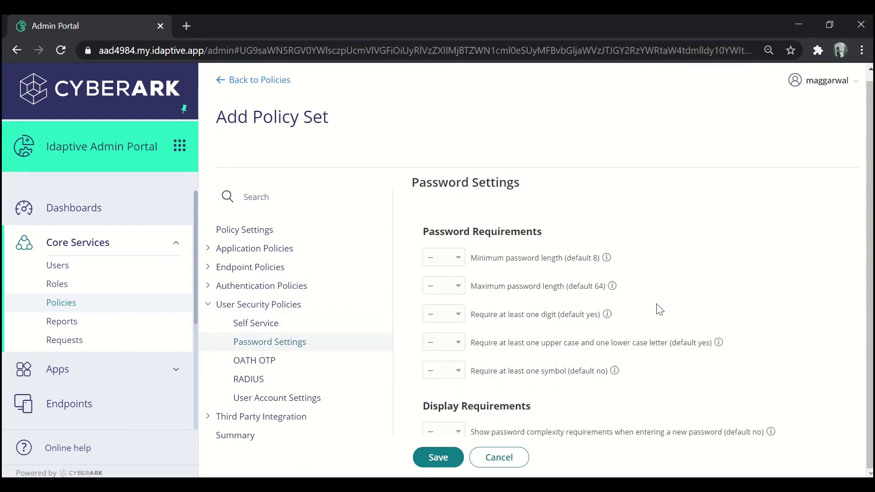
{"action": "scroll", "coordinate": [660, 310], "scroll_direction": "down", "scroll_amount": 1}
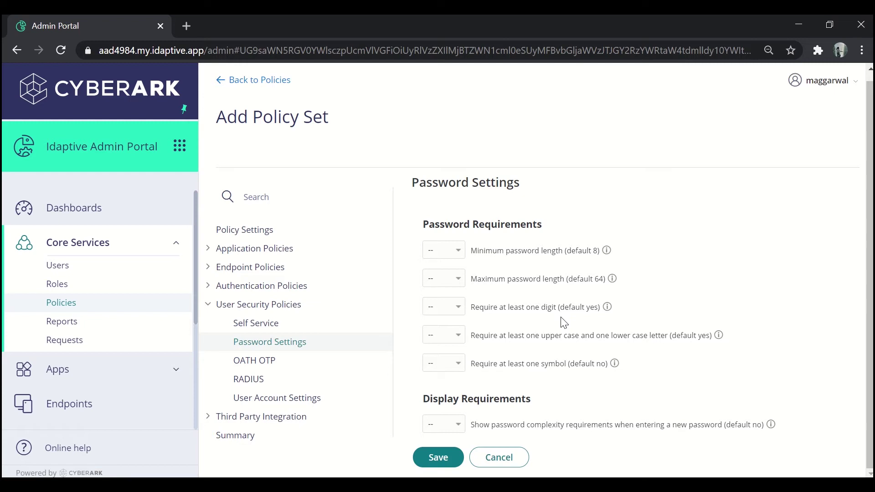
{"action": "left_click", "coordinate": [450, 254]}
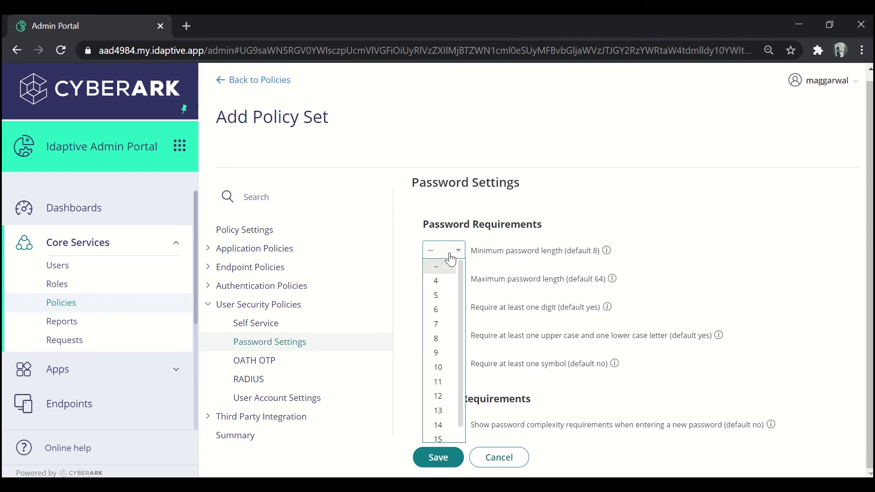
{"action": "left_click", "coordinate": [438, 312]}
{"action": "left_click", "coordinate": [440, 279]}
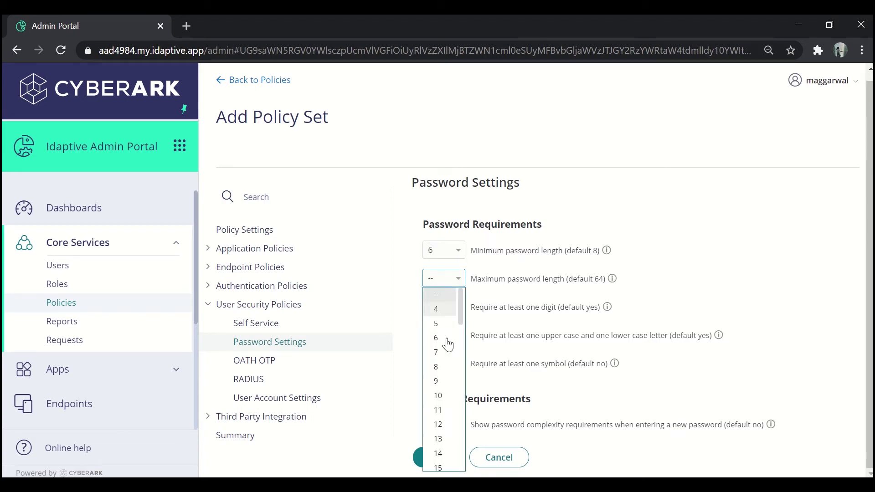
{"action": "left_click", "coordinate": [449, 399]}
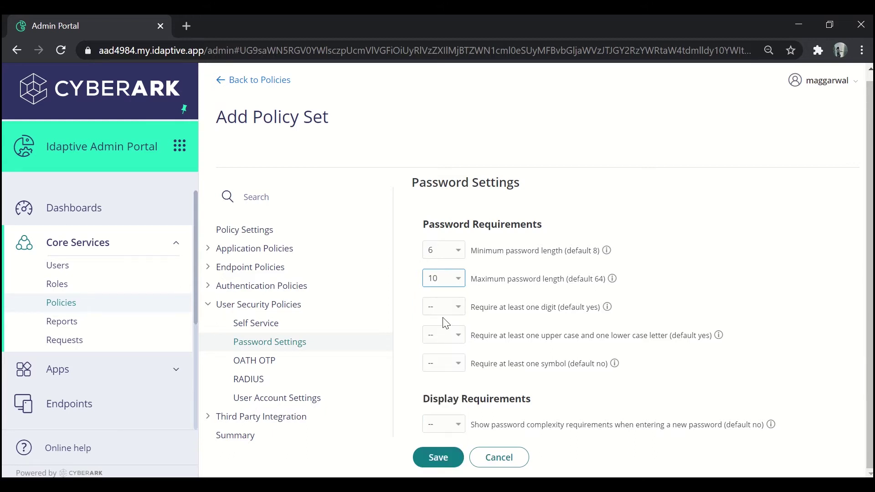
Set the digit and the upper and lower case letter requirements to Yes, and the symbol requirement to No.
{"action": "left_click", "coordinate": [435, 307]}
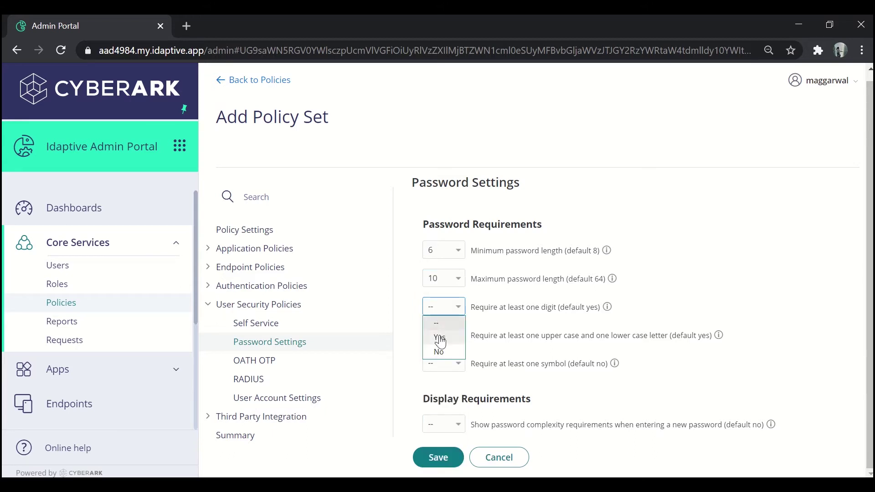
{"action": "left_click", "coordinate": [440, 337]}
{"action": "left_click", "coordinate": [452, 344]}
{"action": "left_click", "coordinate": [453, 363]}
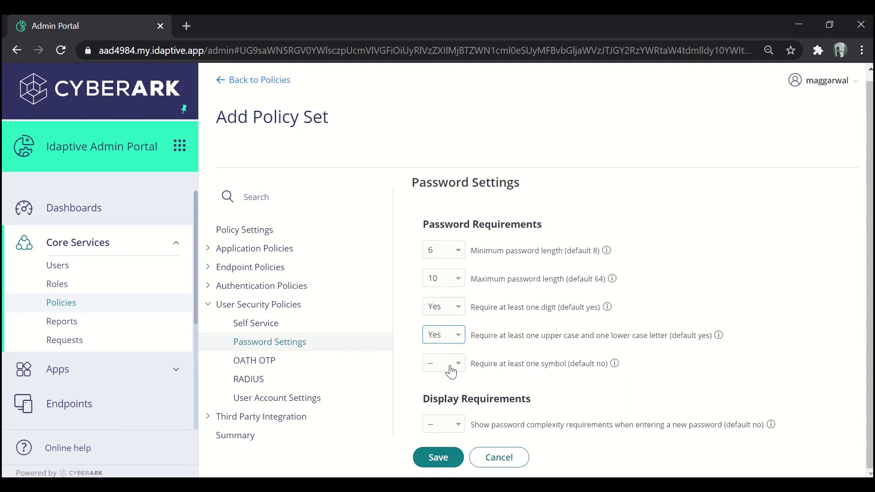
{"action": "left_click", "coordinate": [455, 367]}
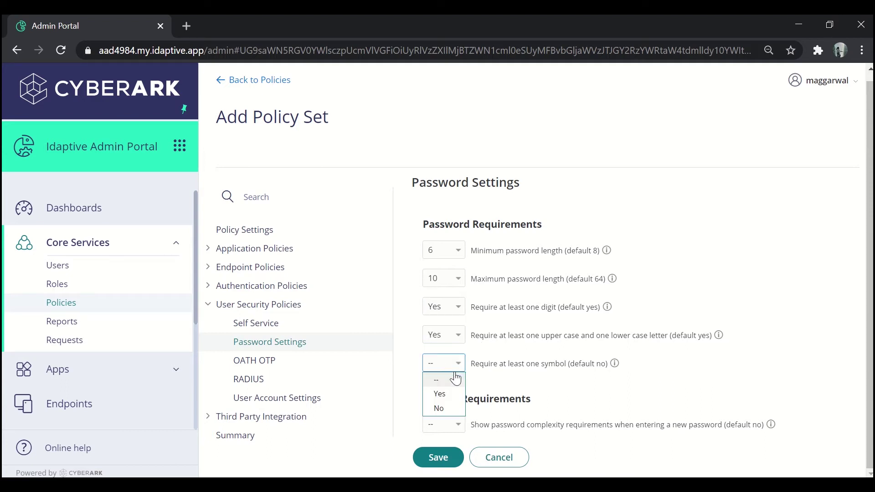
{"action": "left_click", "coordinate": [451, 409]}
Set showing the password complexity requirements when entering a new password to Yes.
{"action": "scroll", "coordinate": [595, 361], "scroll_direction": "down", "scroll_amount": 2}
{"action": "scroll", "coordinate": [594, 361], "scroll_direction": "down", "scroll_amount": 2}
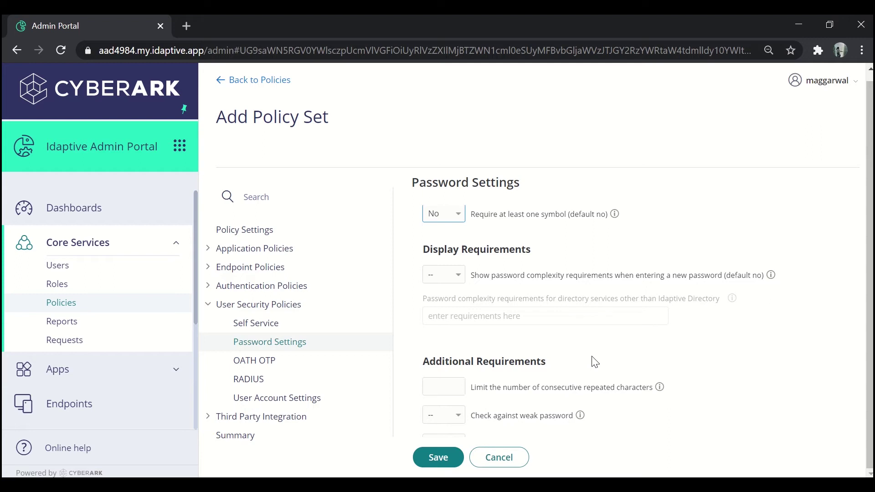
{"action": "left_click", "coordinate": [452, 275]}
{"action": "left_click", "coordinate": [442, 307]}
Set the weak password check to Yes, and disallow both the username and the display name as part of the password.
{"action": "scroll", "coordinate": [445, 310], "scroll_direction": "down", "scroll_amount": 1}
{"action": "scroll", "coordinate": [448, 318], "scroll_direction": "down", "scroll_amount": 3}
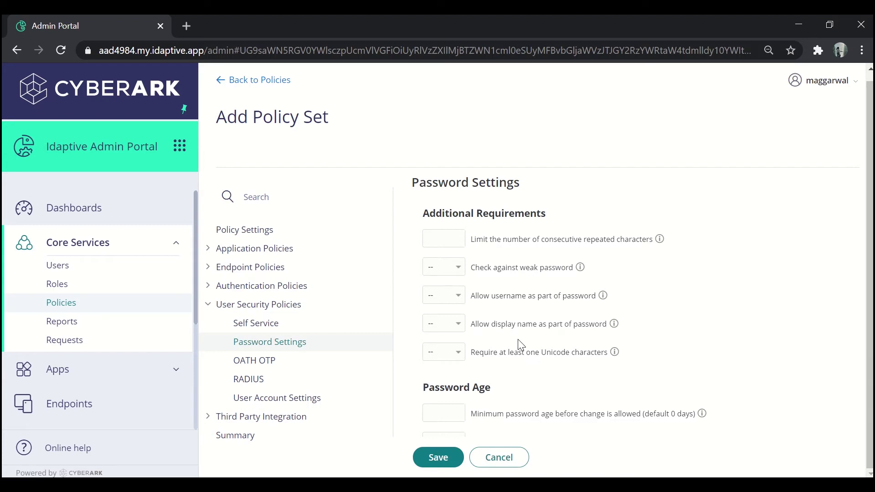
{"action": "scroll", "coordinate": [520, 345], "scroll_direction": "down", "scroll_amount": 1}
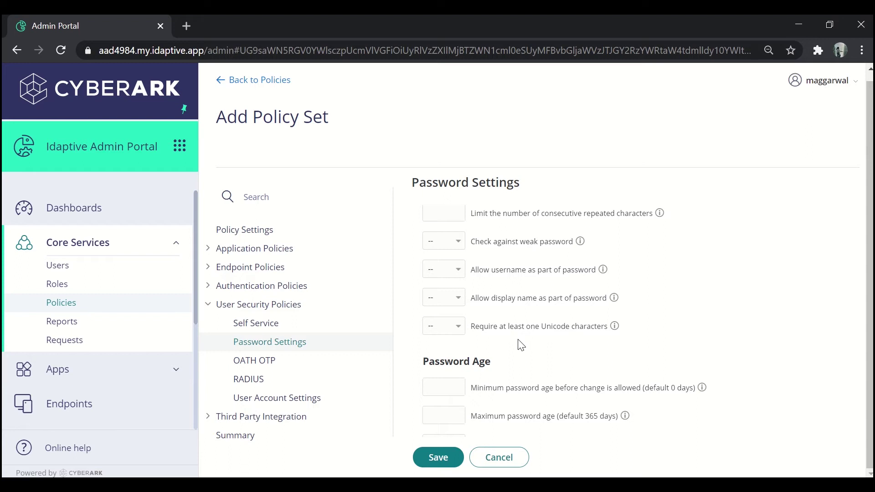
{"action": "left_click", "coordinate": [453, 241]}
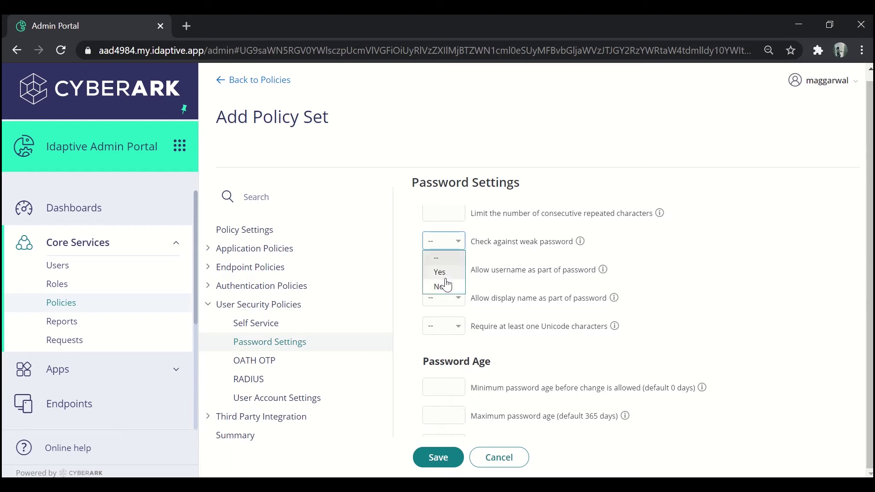
{"action": "left_click", "coordinate": [440, 273]}
{"action": "left_click", "coordinate": [460, 275]}
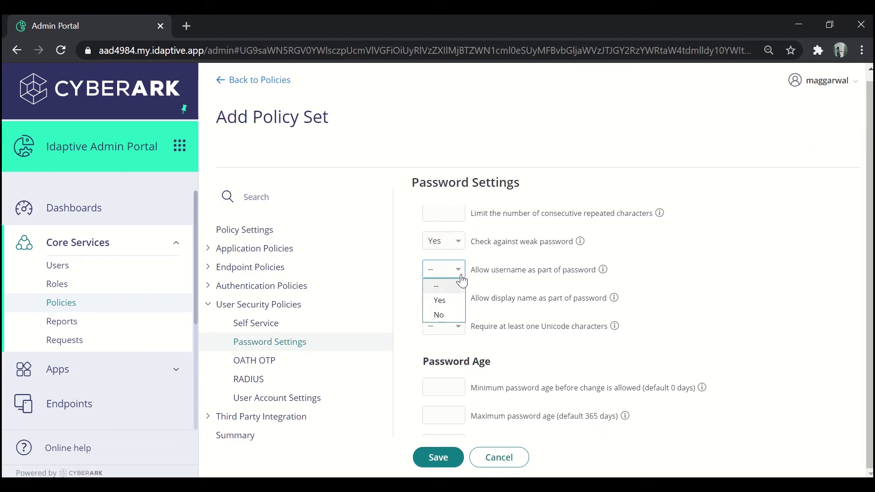
{"action": "left_click", "coordinate": [450, 315]}
{"action": "left_click", "coordinate": [450, 300]}
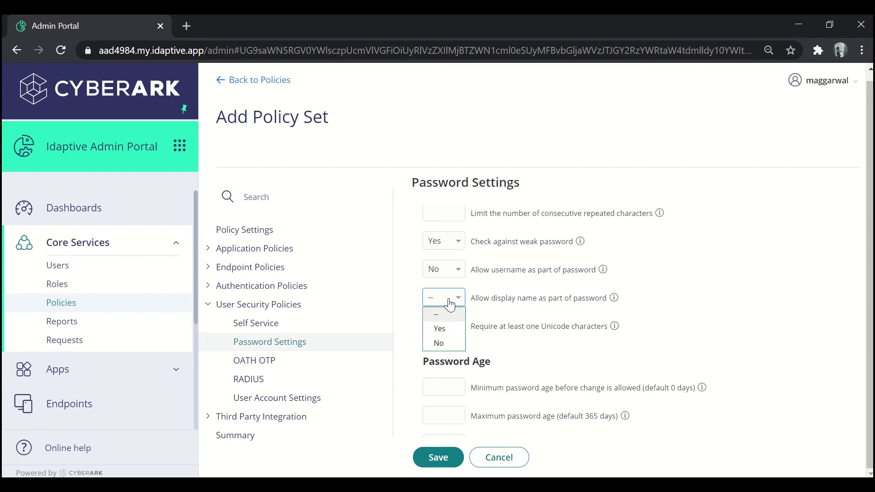
{"action": "left_click", "coordinate": [444, 347]}
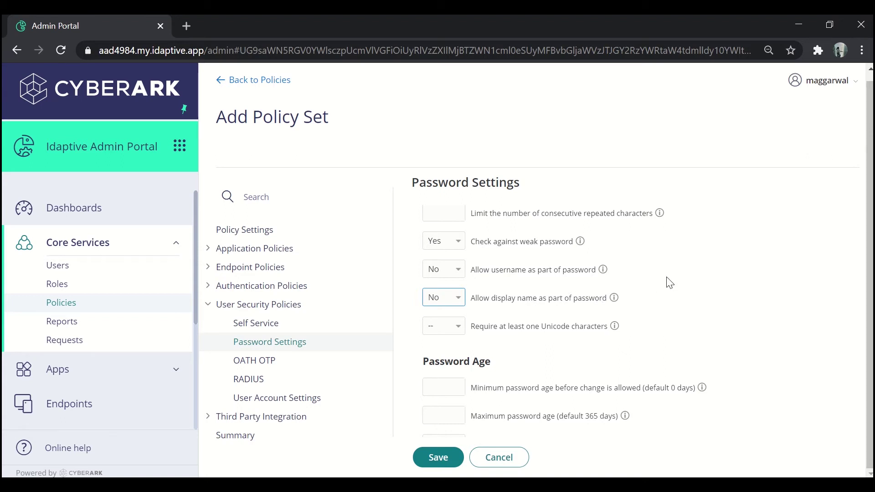
Review the password age and capture settings and save the Password policy set.
{"action": "scroll", "coordinate": [670, 283], "scroll_direction": "down", "scroll_amount": 3}
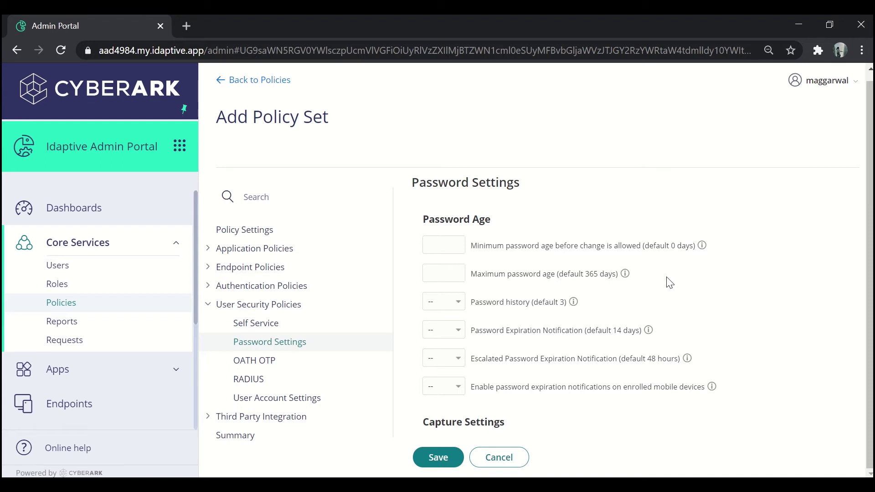
{"action": "scroll", "coordinate": [669, 282], "scroll_direction": "down", "scroll_amount": 2}
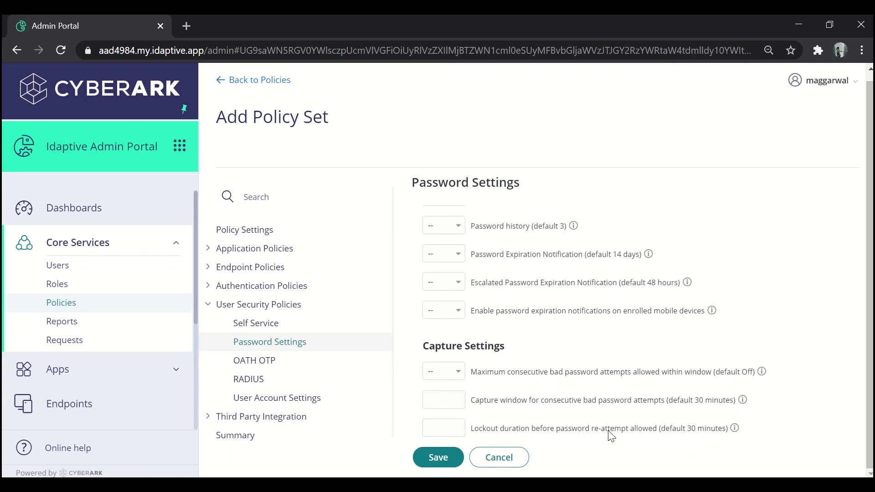
{"action": "left_click", "coordinate": [440, 458]}
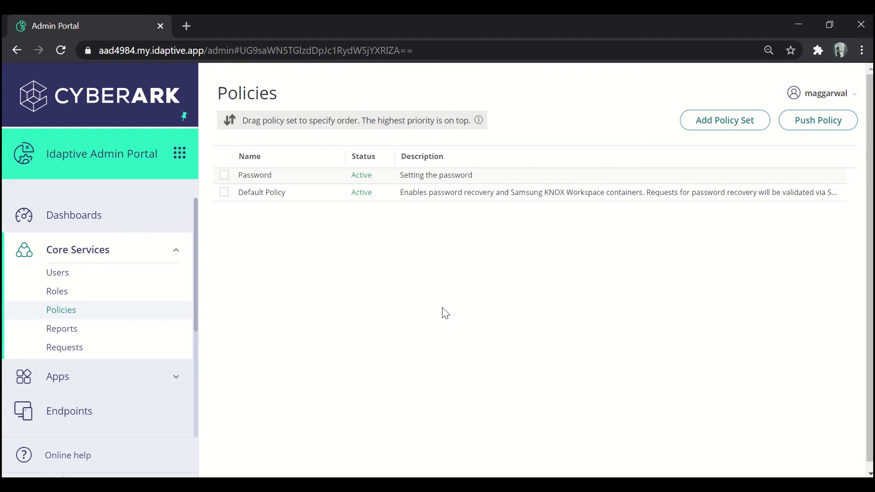
Add another policy set and name it Self Service.
{"action": "left_click", "coordinate": [714, 132]}
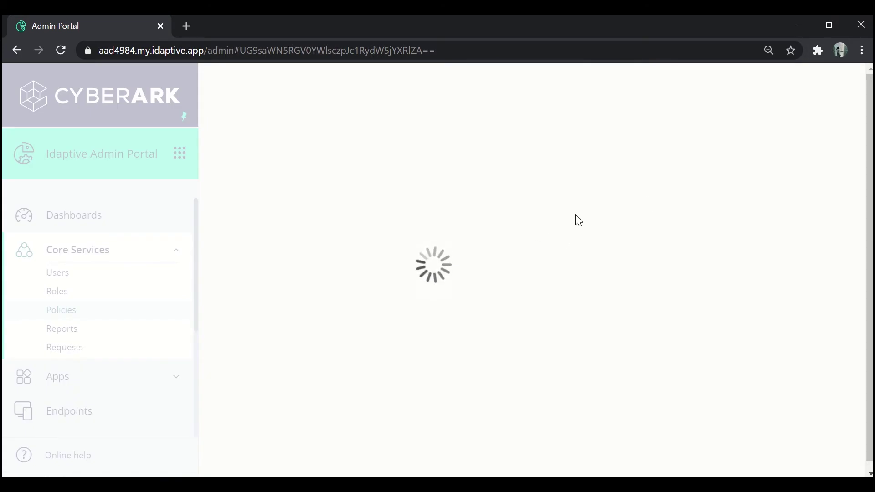
{"action": "left_click", "coordinate": [526, 234]}
{"action": "key", "text": "ctrl+a"}
{"action": "key", "text": "BackSpace"}
{"action": "type", "text": "Self Service"}
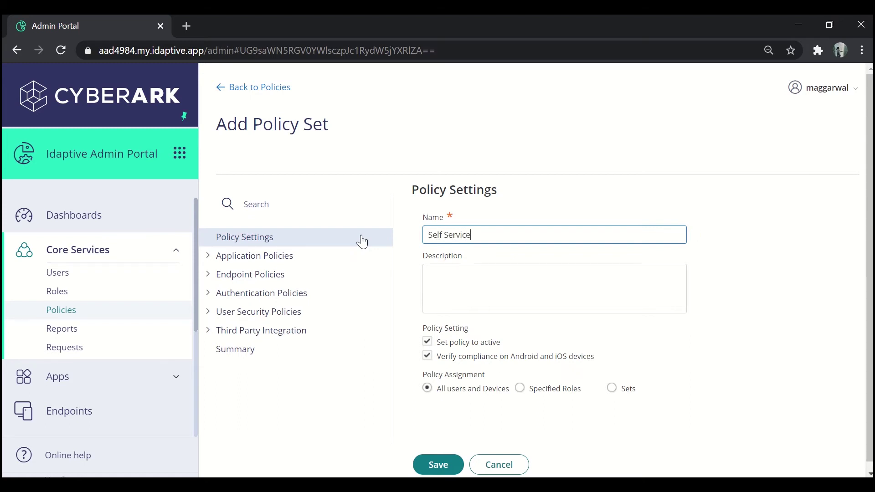
Enter "Policy for self service by user" as the description of the Self Service policy set.
{"action": "left_click", "coordinate": [489, 279]}
{"action": "type", "text": "Policy"}
{"action": "type", "text": " o"}
{"action": "type", "text": " for "}
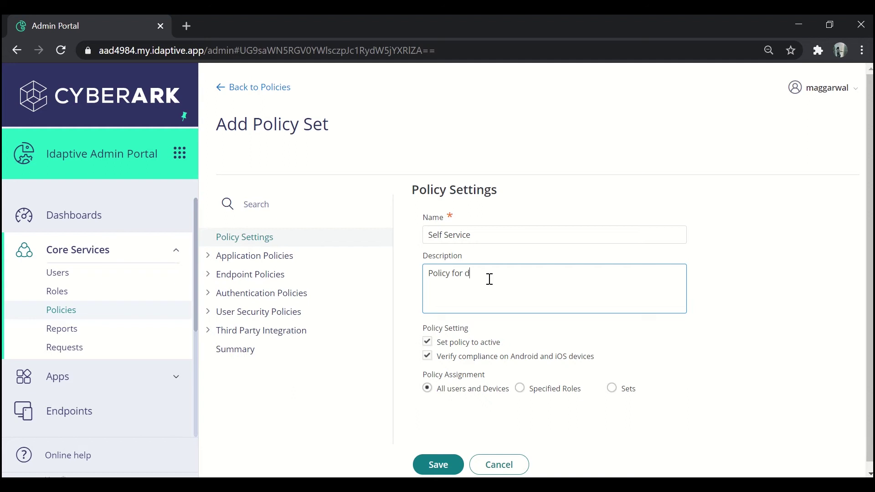
{"action": "type", "text": "self service by user"}
In the Self Service section of the User Security Policies, set account self service controls to Yes.
{"action": "left_click", "coordinate": [254, 312]}
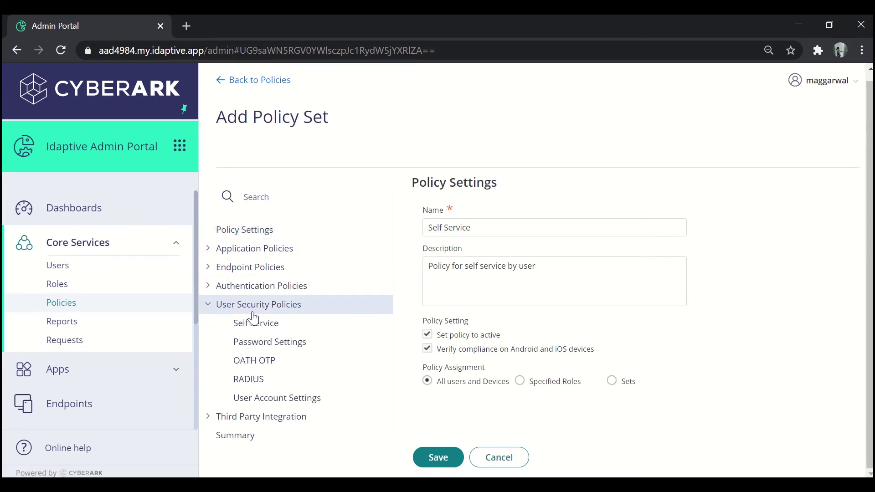
{"action": "left_click", "coordinate": [262, 325]}
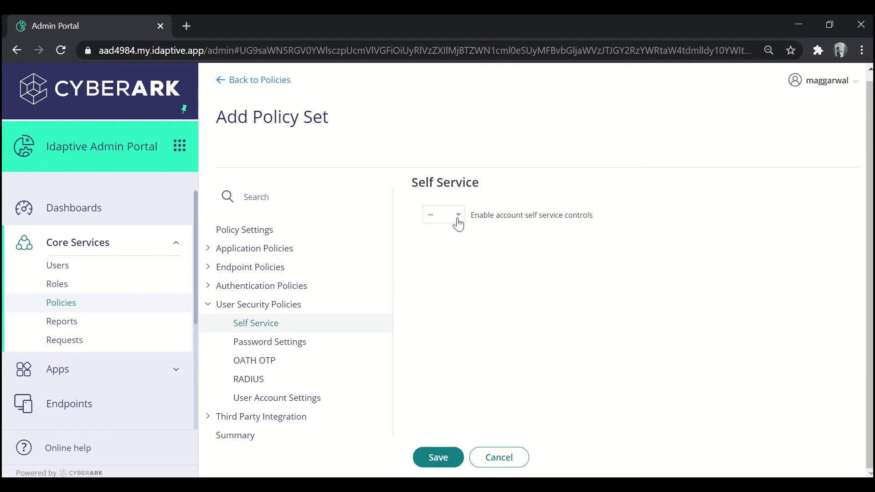
{"action": "left_click", "coordinate": [458, 223]}
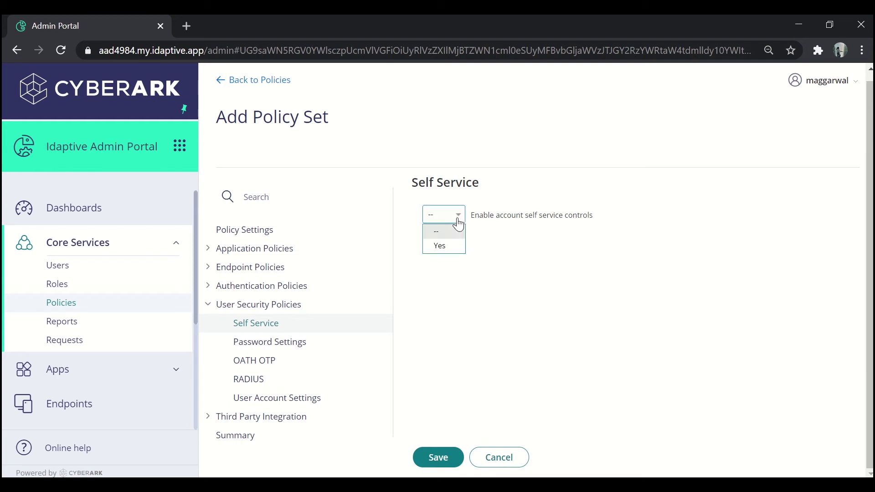
{"action": "left_click", "coordinate": [440, 246]}
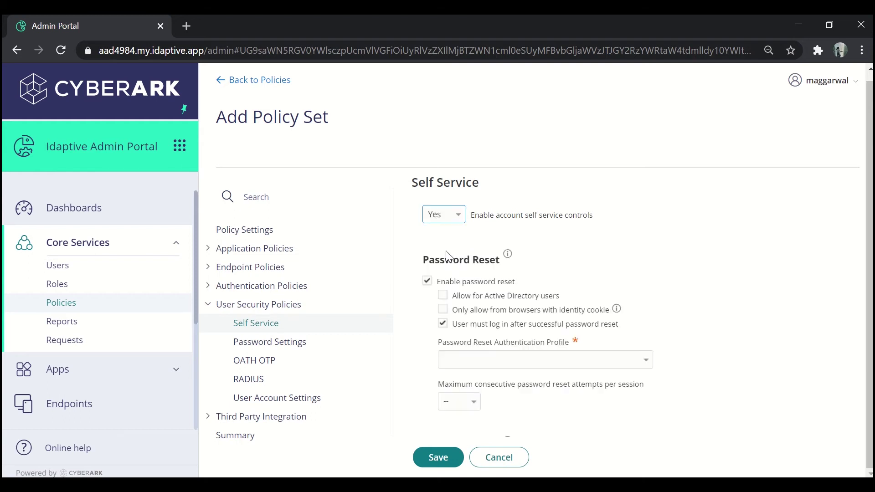
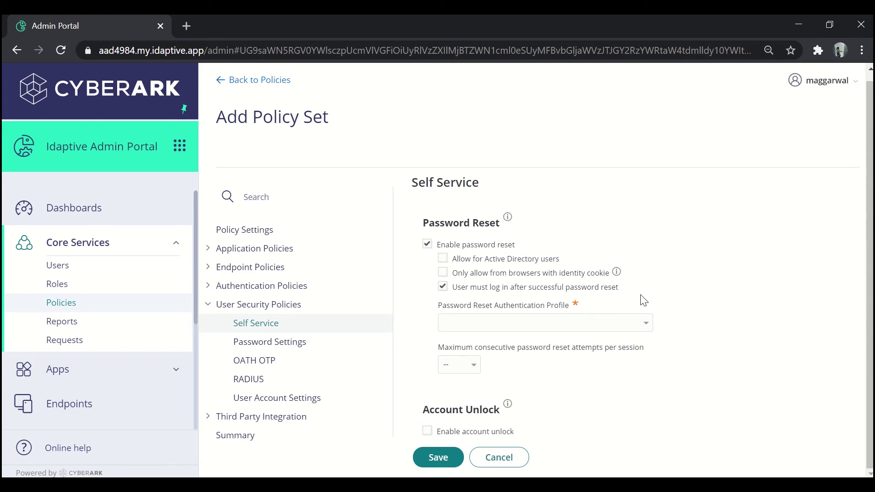
Set the Password Reset Authentication Profile of the Self Service policy to Default Password Reset Profile.
{"action": "scroll", "coordinate": [641, 295], "scroll_direction": "down", "scroll_amount": 1}
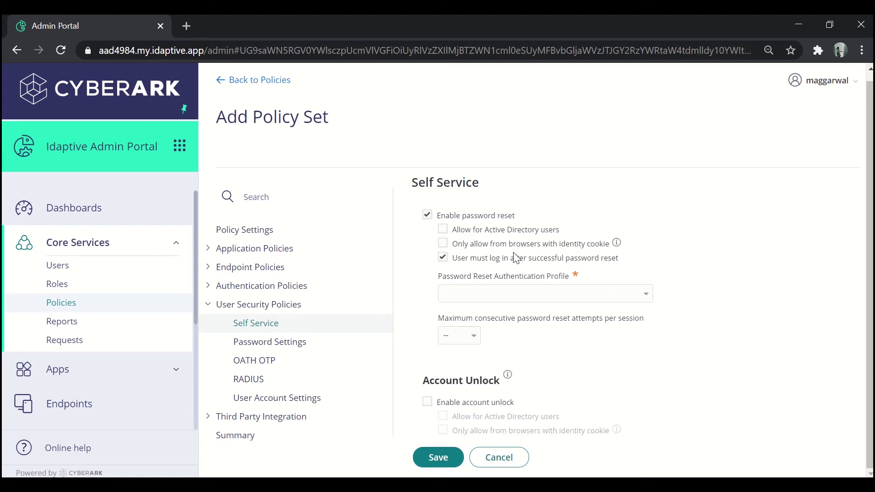
{"action": "scroll", "coordinate": [552, 282], "scroll_direction": "down", "scroll_amount": 1}
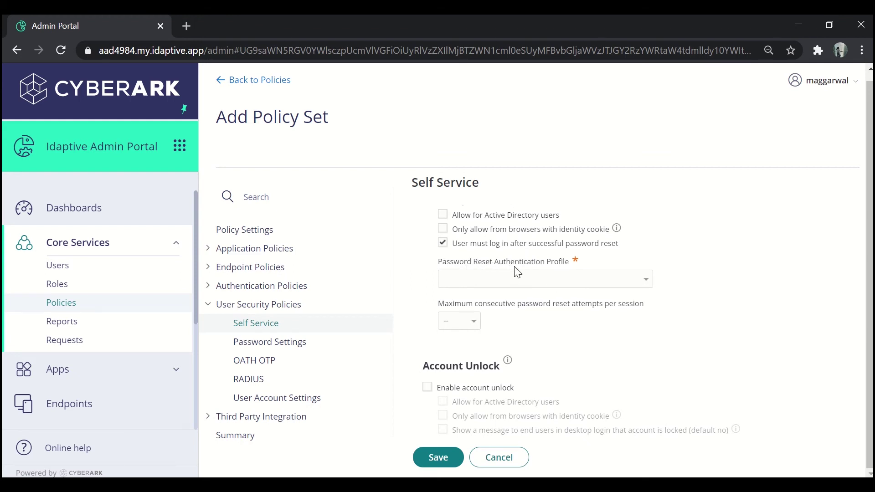
{"action": "left_click", "coordinate": [532, 286]}
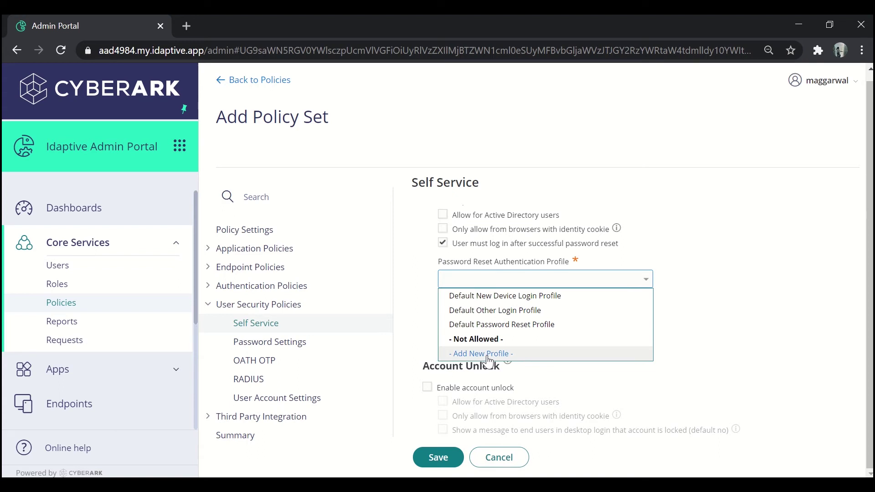
{"action": "left_click", "coordinate": [487, 325]}
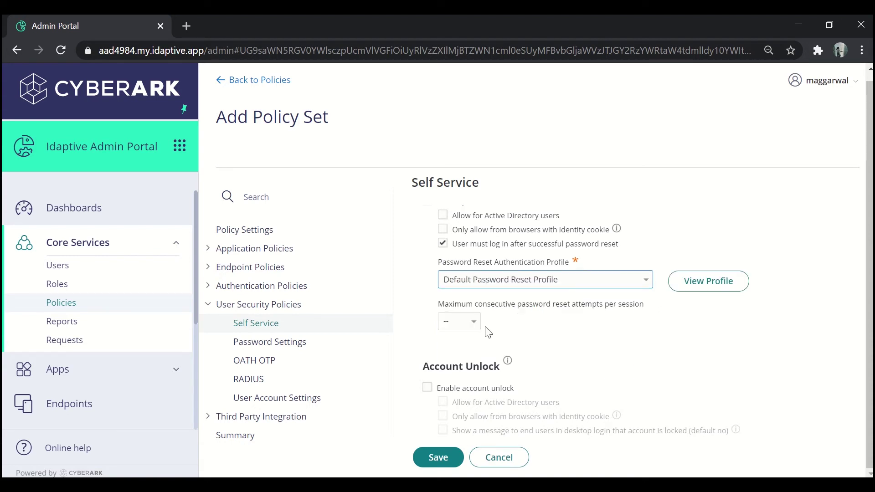
View the Default Password Reset Profile and review its authentication challenges and pass-through duration.
{"action": "scroll", "coordinate": [485, 327], "scroll_direction": "down", "scroll_amount": 1}
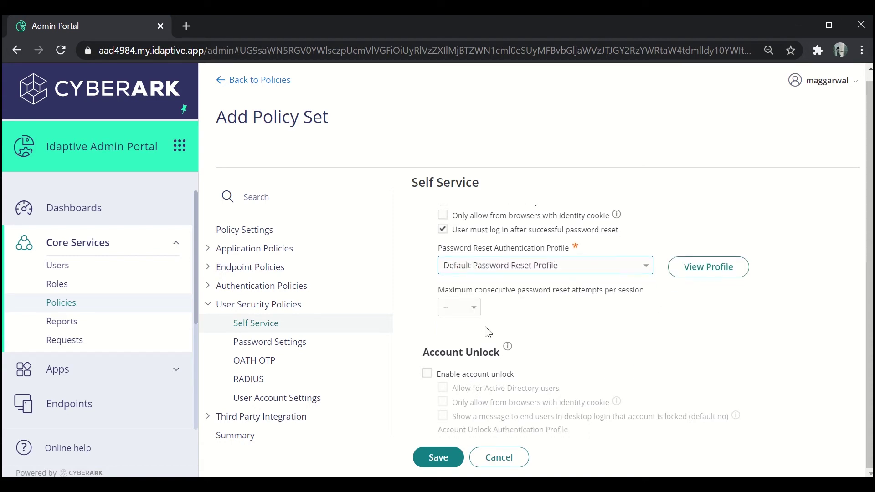
{"action": "left_click", "coordinate": [708, 263]}
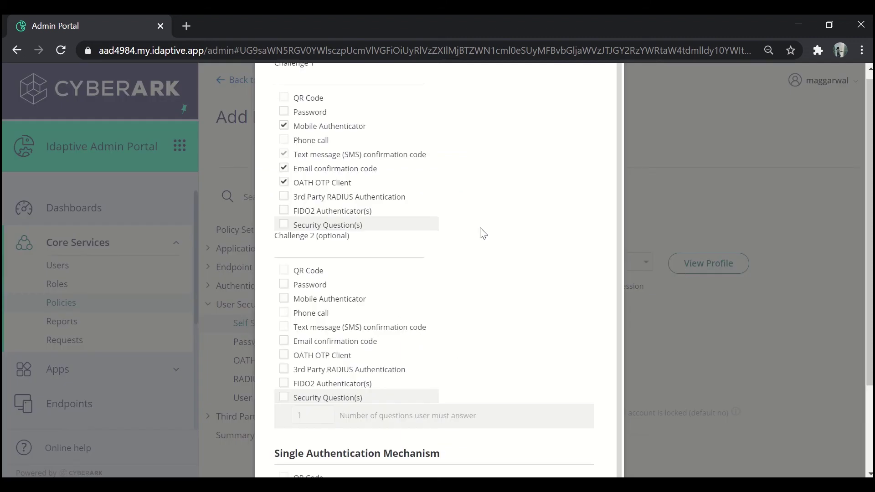
{"action": "scroll", "coordinate": [483, 233], "scroll_direction": "down", "scroll_amount": 3}
{"action": "scroll", "coordinate": [483, 233], "scroll_direction": "up", "scroll_amount": 3}
{"action": "scroll", "coordinate": [676, 244], "scroll_direction": "down", "scroll_amount": 3}
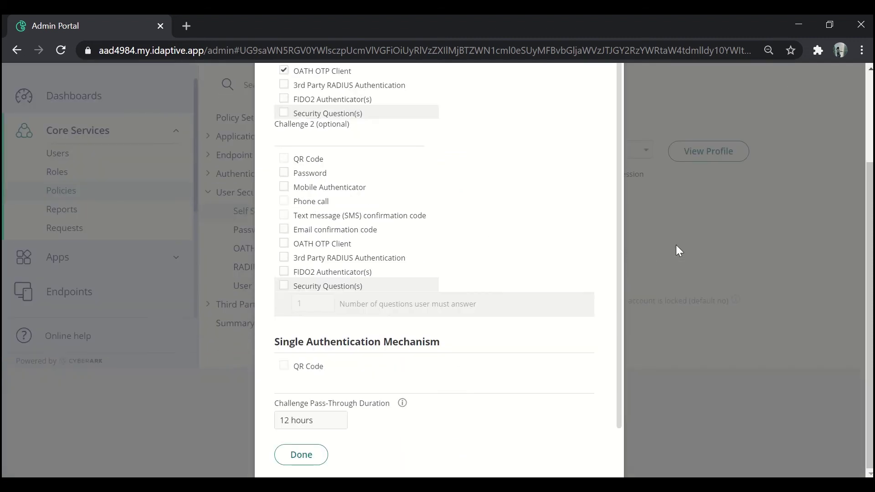
{"action": "left_click", "coordinate": [310, 454]}
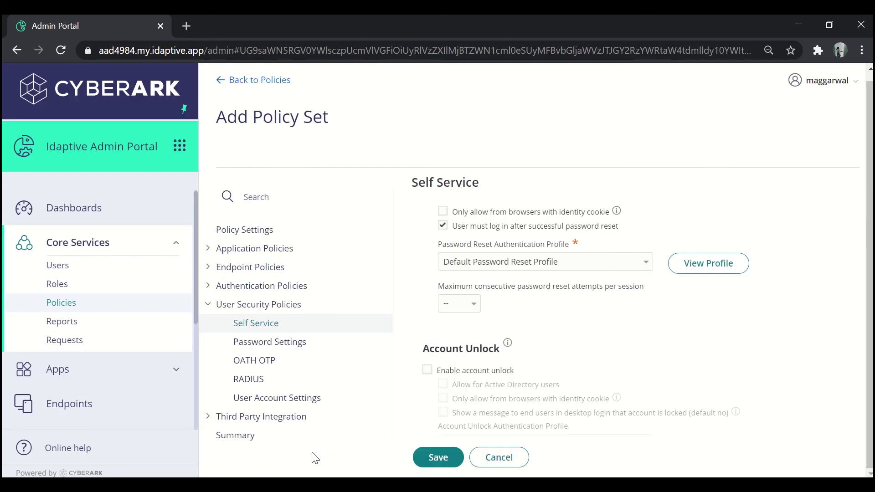
Enable account unlock with Default Other Login Profile as its authentication profile and save the Self Service policy set.
{"action": "scroll", "coordinate": [521, 317], "scroll_direction": "down", "scroll_amount": 1}
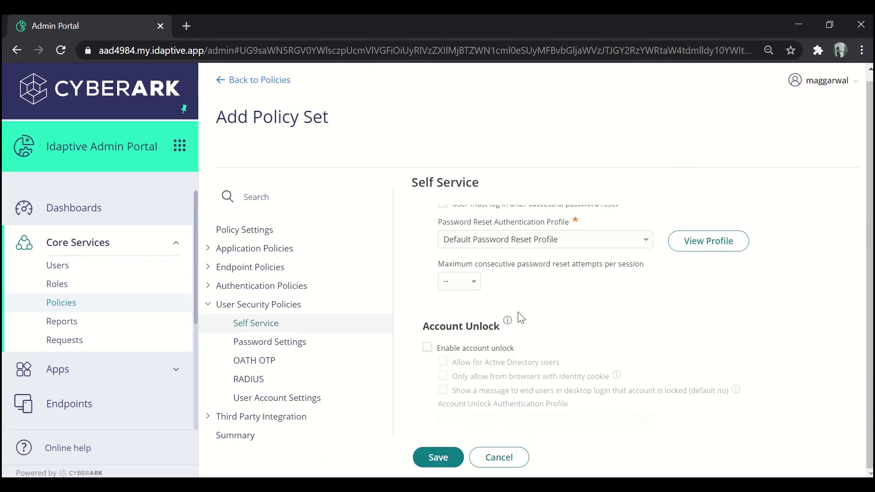
{"action": "scroll", "coordinate": [521, 318], "scroll_direction": "down", "scroll_amount": 2}
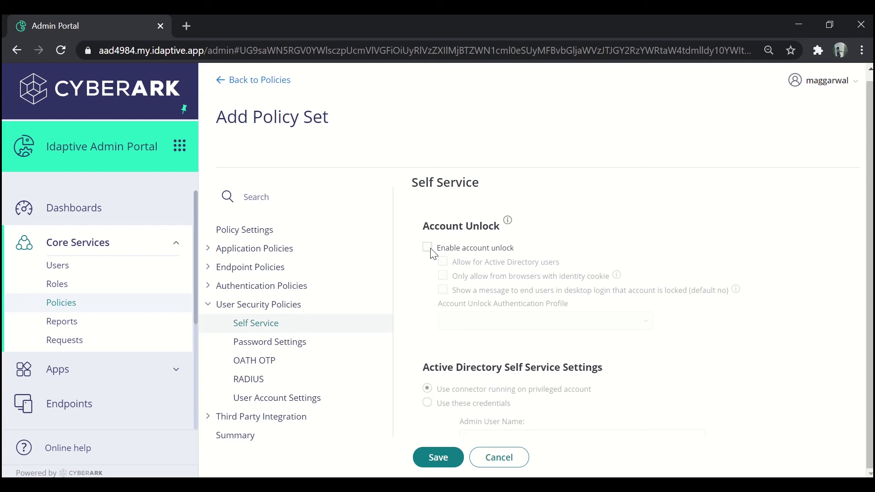
{"action": "left_click", "coordinate": [431, 249]}
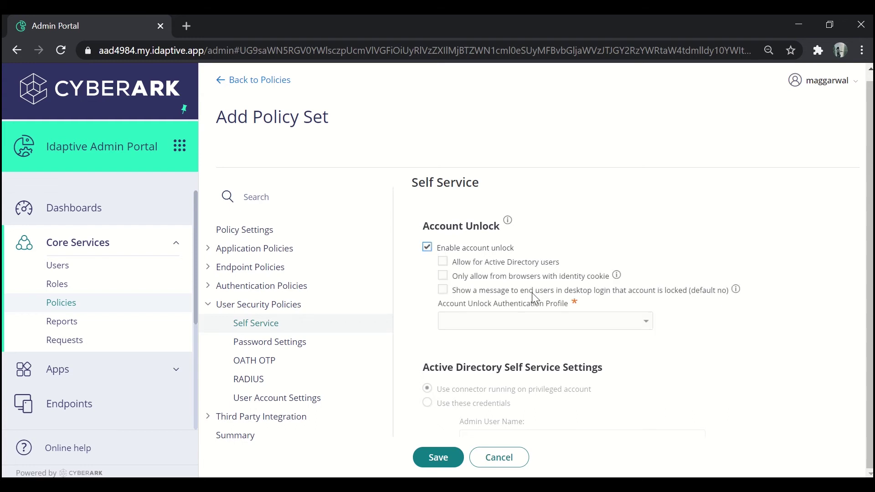
{"action": "scroll", "coordinate": [535, 299], "scroll_direction": "down", "scroll_amount": 1}
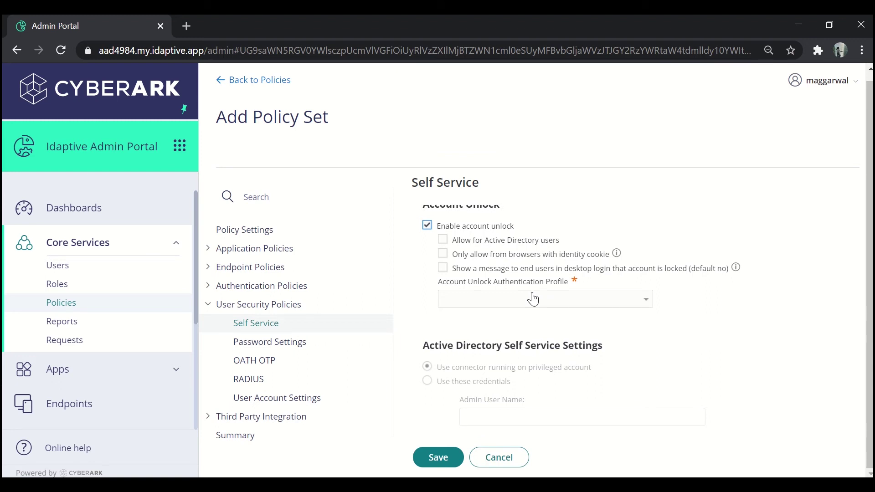
{"action": "scroll", "coordinate": [534, 299], "scroll_direction": "up", "scroll_amount": 1}
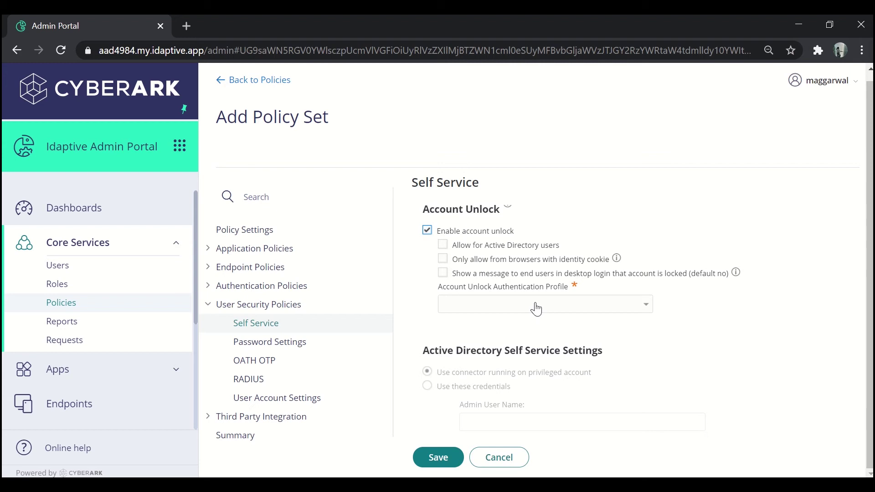
{"action": "left_click", "coordinate": [536, 308]}
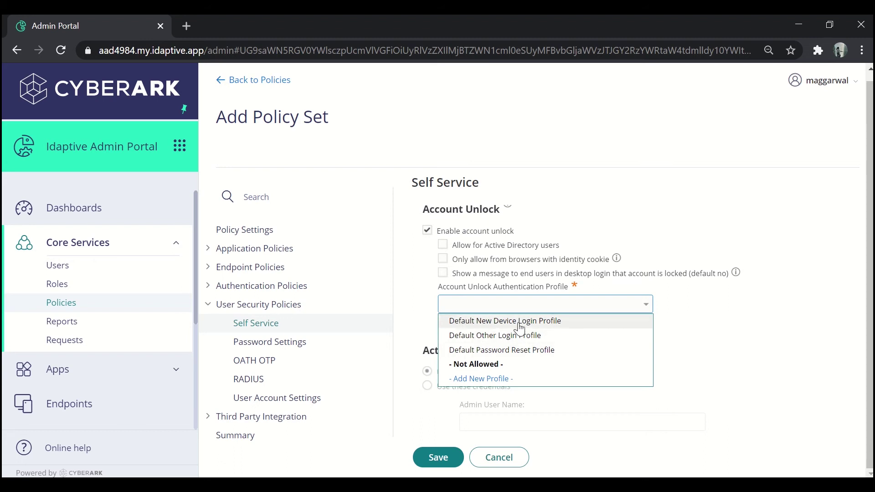
{"action": "left_click", "coordinate": [522, 341]}
{"action": "scroll", "coordinate": [523, 346], "scroll_direction": "down", "scroll_amount": 3}
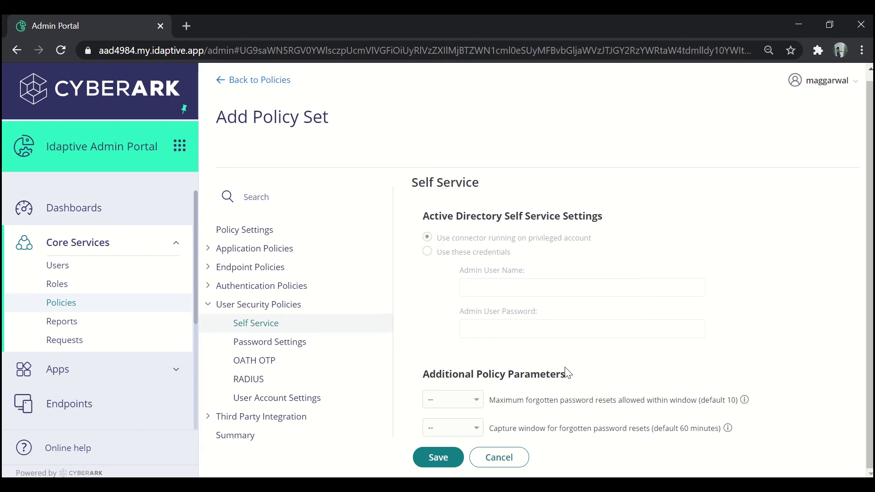
{"action": "left_click", "coordinate": [450, 458]}
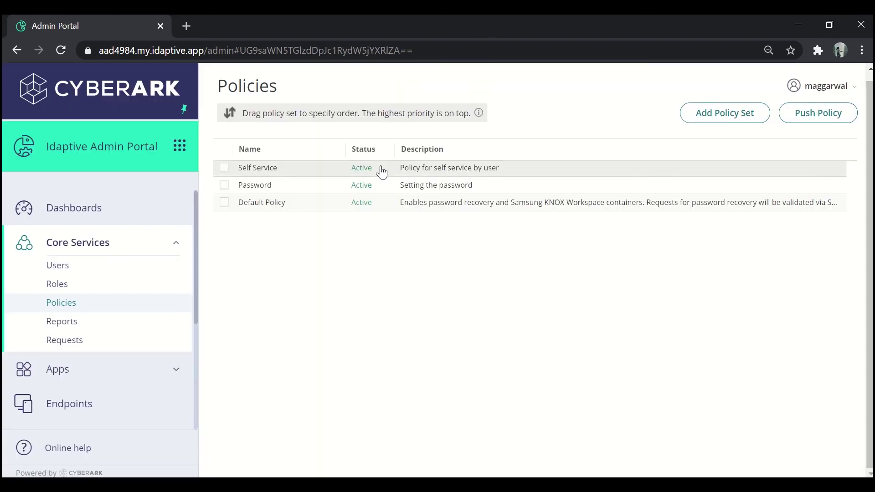
Add another policy set named Application Set with the description "Setting the applications".
{"action": "left_click", "coordinate": [720, 122]}
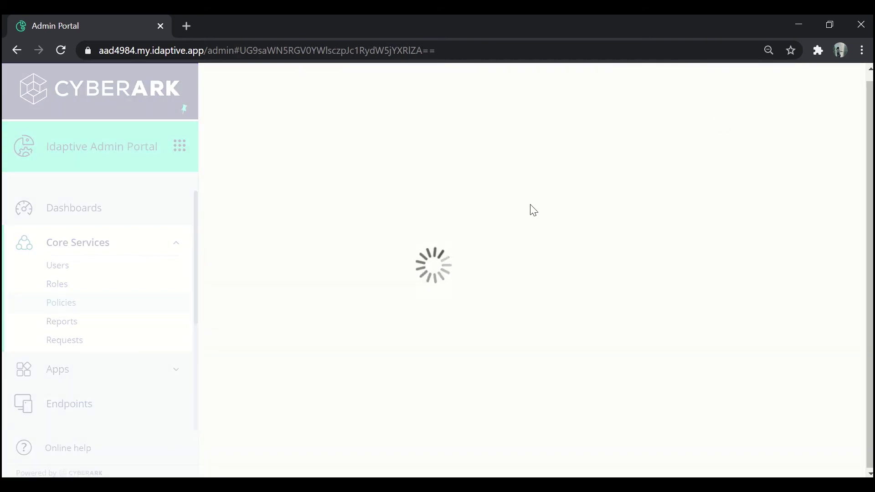
{"action": "left_click_drag", "start_coordinate": [483, 228], "coordinate": [404, 228]}
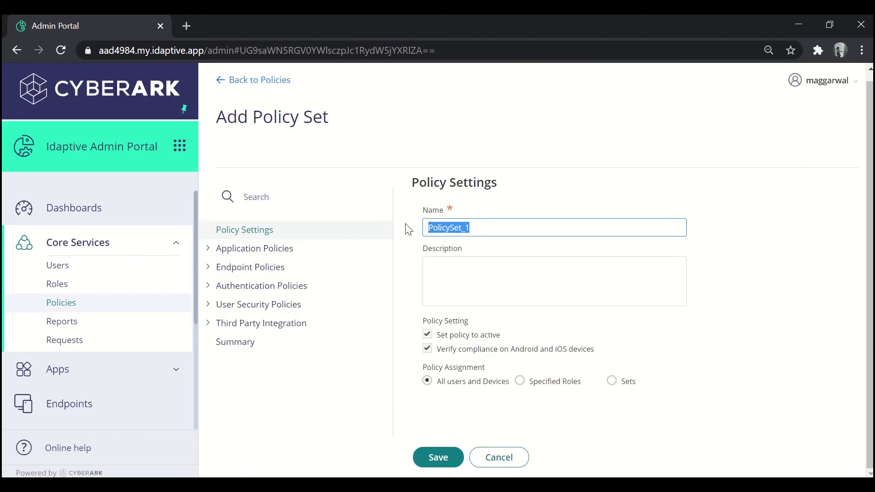
{"action": "key", "text": "BackSpace"}
{"action": "type", "text": "A"}
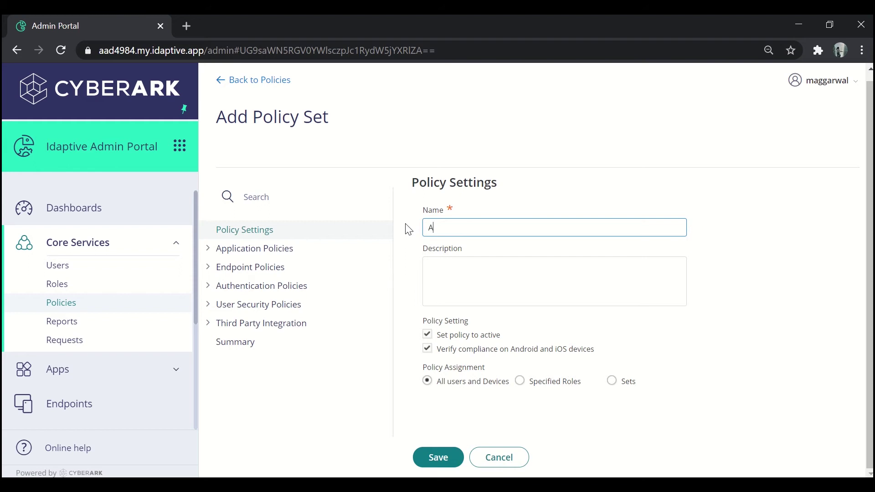
{"action": "type", "text": "pplication Set"}
{"action": "left_click", "coordinate": [508, 272]}
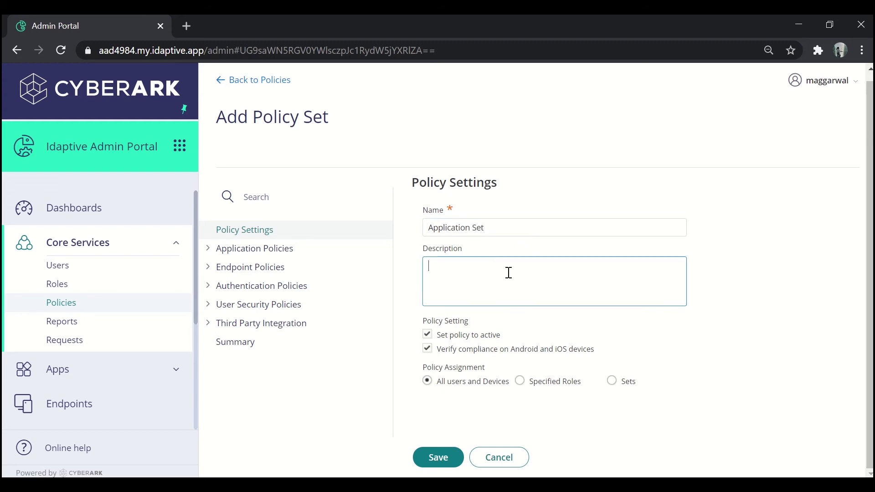
{"action": "type", "text": "Setting the applications"}
Assign the Application Set policy to specified roles and add the System Administrator role.
{"action": "left_click", "coordinate": [522, 383]}
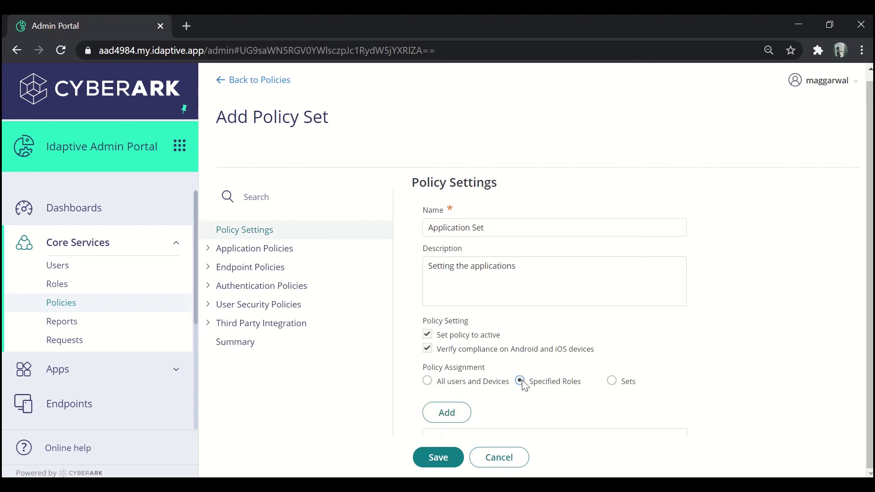
{"action": "left_click", "coordinate": [451, 412]}
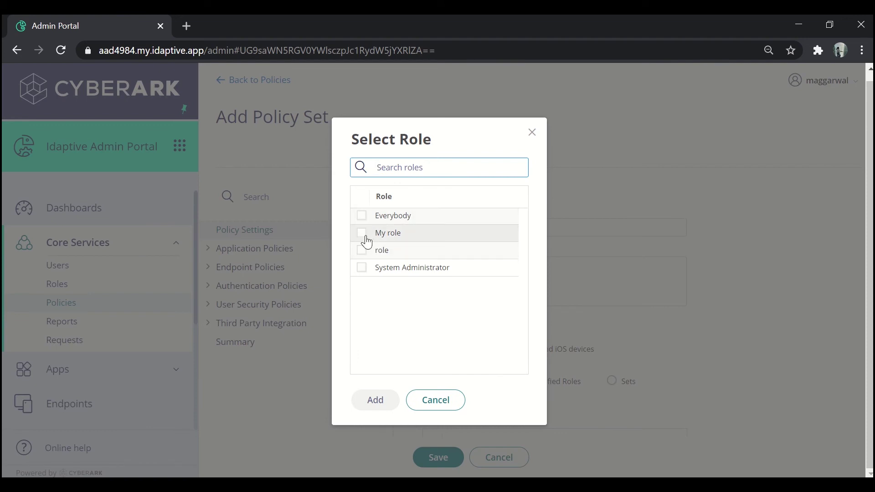
{"action": "left_click", "coordinate": [365, 269]}
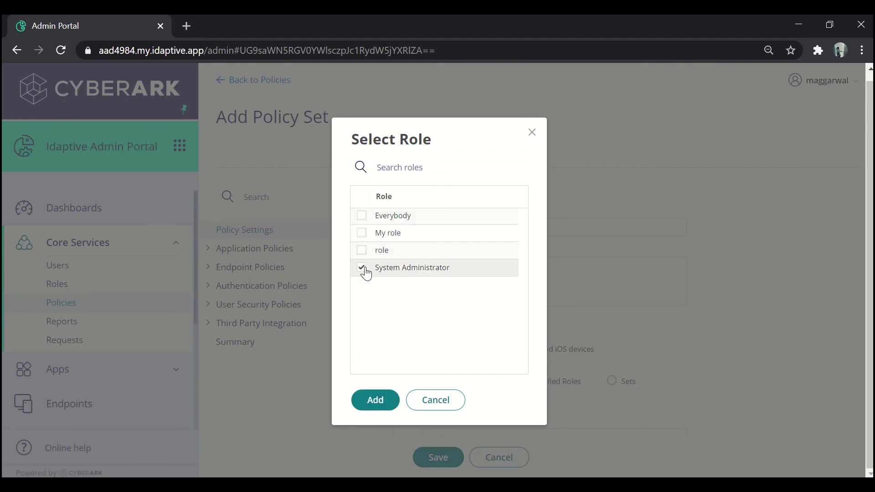
{"action": "left_click", "coordinate": [376, 401]}
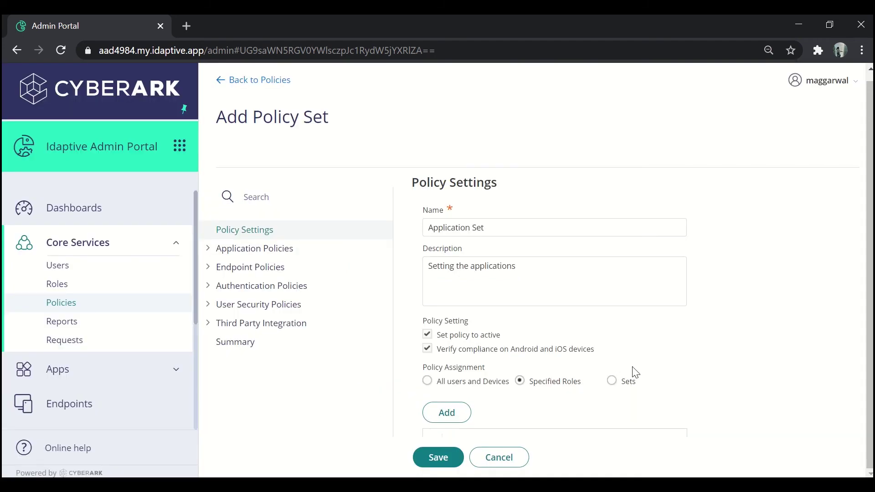
{"action": "scroll", "coordinate": [634, 372], "scroll_direction": "down", "scroll_amount": 2}
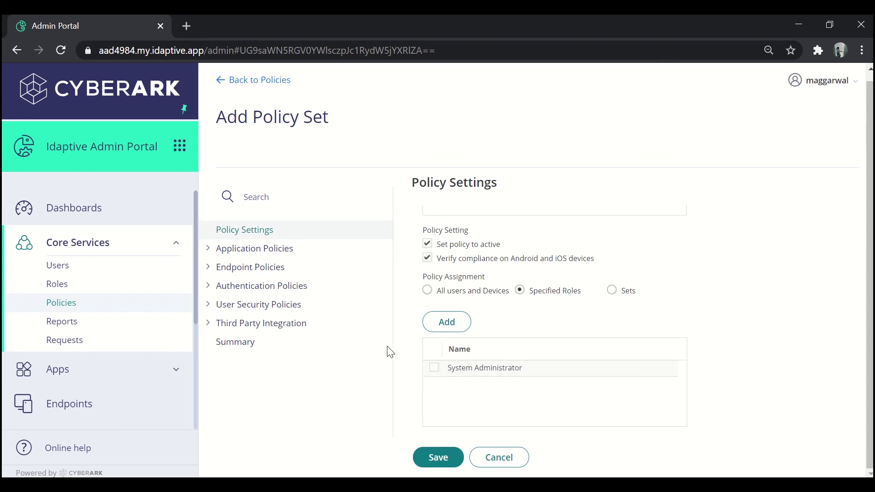
In the Application Policies user settings, set adding personal apps to Yes and viewing or copying personal passwords to No.
{"action": "left_click", "coordinate": [285, 252]}
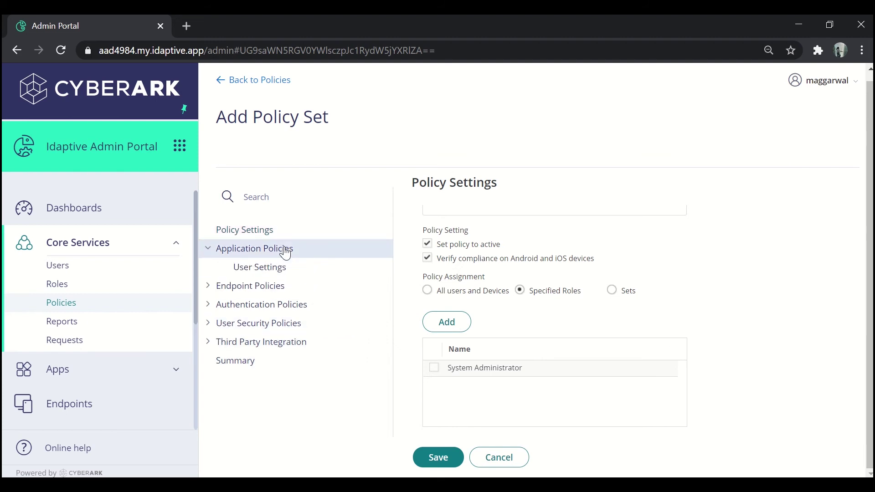
{"action": "left_click", "coordinate": [274, 272]}
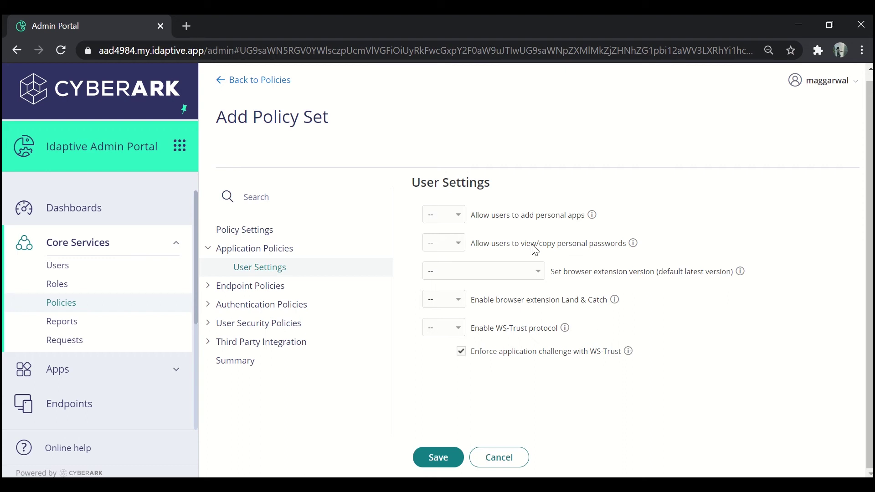
{"action": "left_click", "coordinate": [452, 216]}
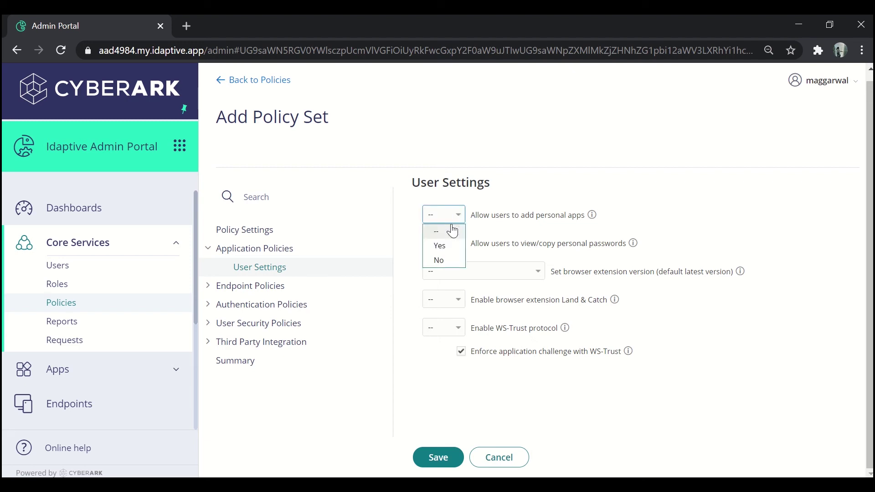
{"action": "left_click", "coordinate": [452, 250]}
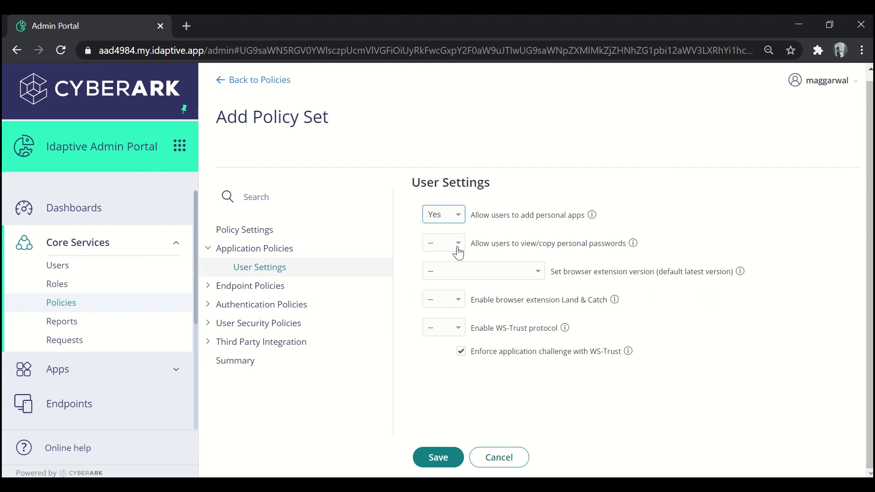
{"action": "left_click", "coordinate": [458, 253]}
{"action": "left_click", "coordinate": [448, 288]}
Check the available browser extension versions and save the Application Set policy set.
{"action": "left_click", "coordinate": [540, 272]}
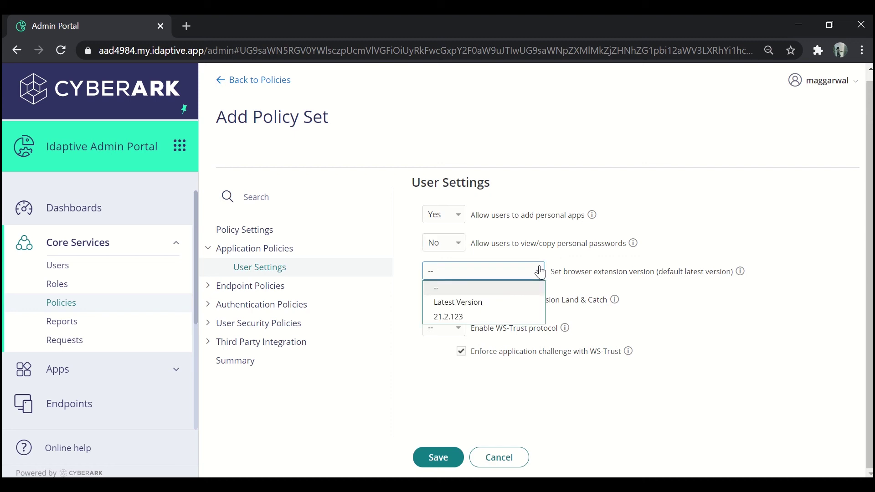
{"action": "left_click", "coordinate": [541, 273]}
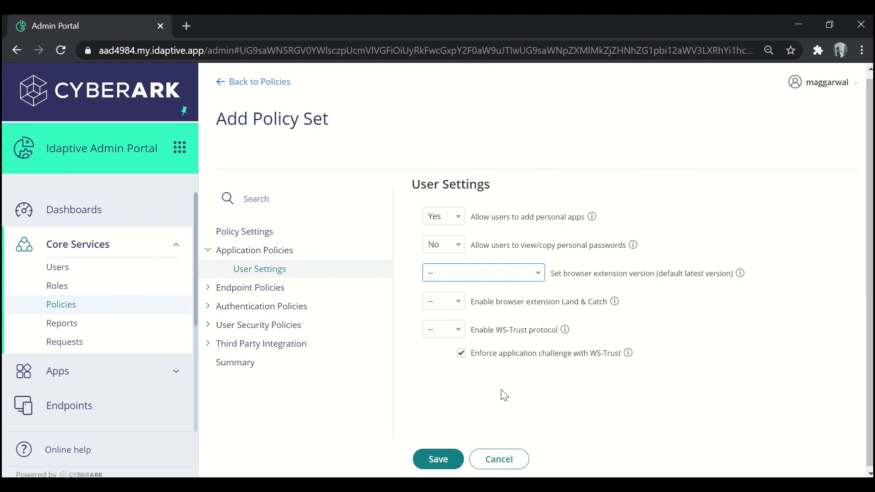
{"action": "left_click", "coordinate": [431, 461]}
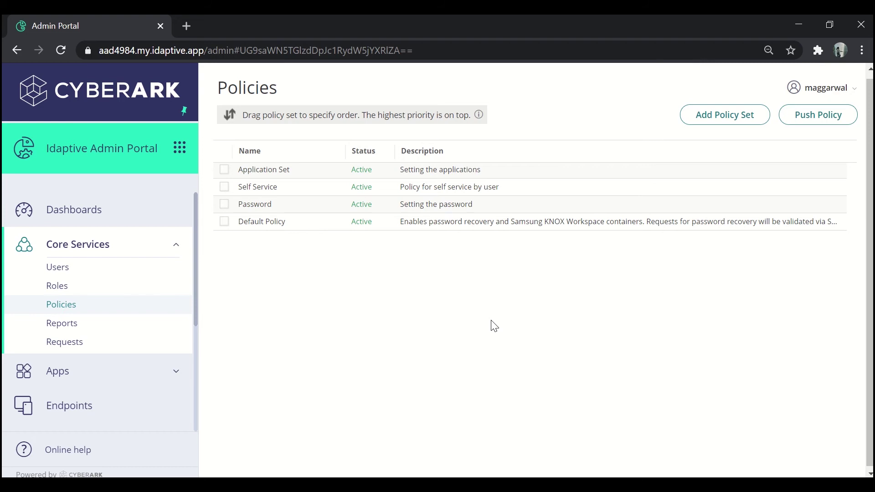
Add another policy set and name it Device Enrollment.
{"action": "left_click", "coordinate": [727, 124]}
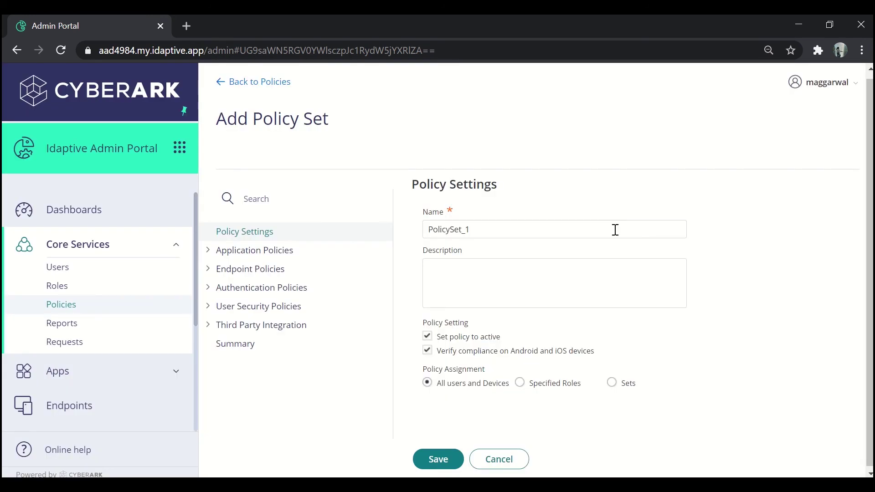
{"action": "left_click_drag", "start_coordinate": [520, 232], "coordinate": [396, 238]}
{"action": "key", "text": "BackSpace"}
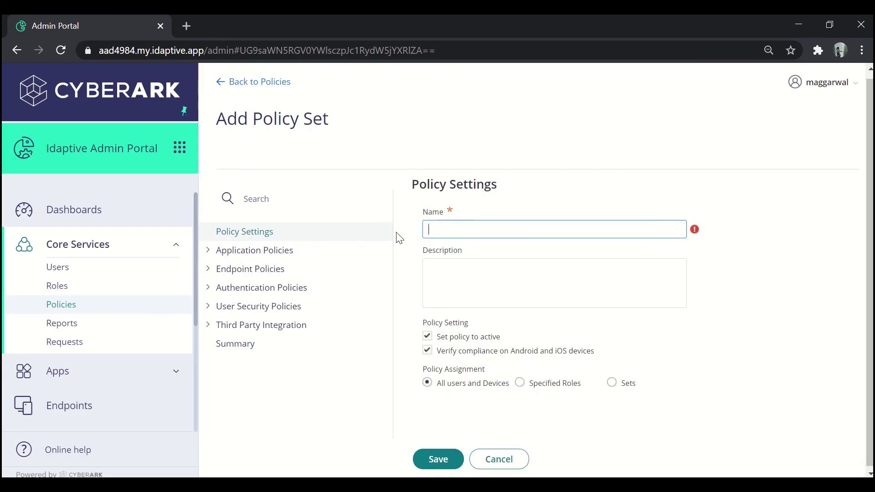
{"action": "type", "text": "Device Enrollment"}
{"action": "left_click", "coordinate": [448, 278]}
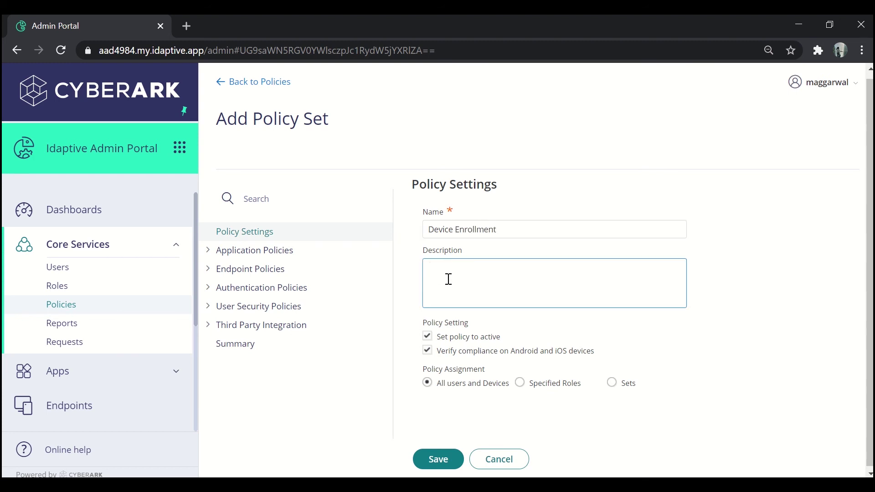
Enter Device Enrollment as the policy set's description and set Permit device enrollment to Yes in the endpoint policies' Device Enrollment Settings.
{"action": "type", "text": "Device Enrollment"}
{"action": "scroll", "coordinate": [499, 304], "scroll_direction": "down", "scroll_amount": 1}
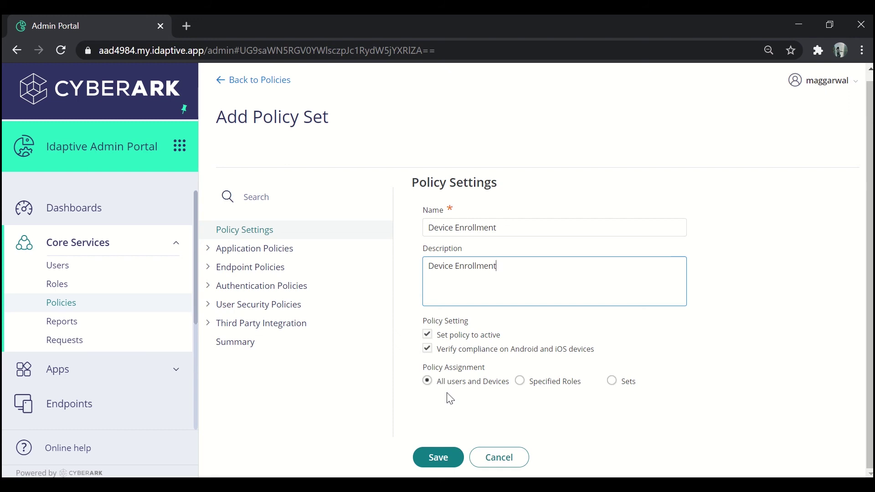
{"action": "left_click", "coordinate": [256, 273]}
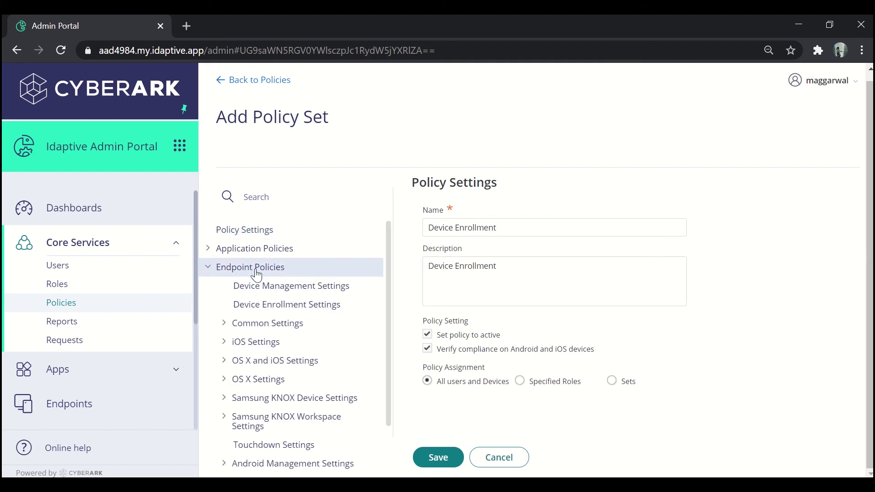
{"action": "left_click", "coordinate": [272, 314]}
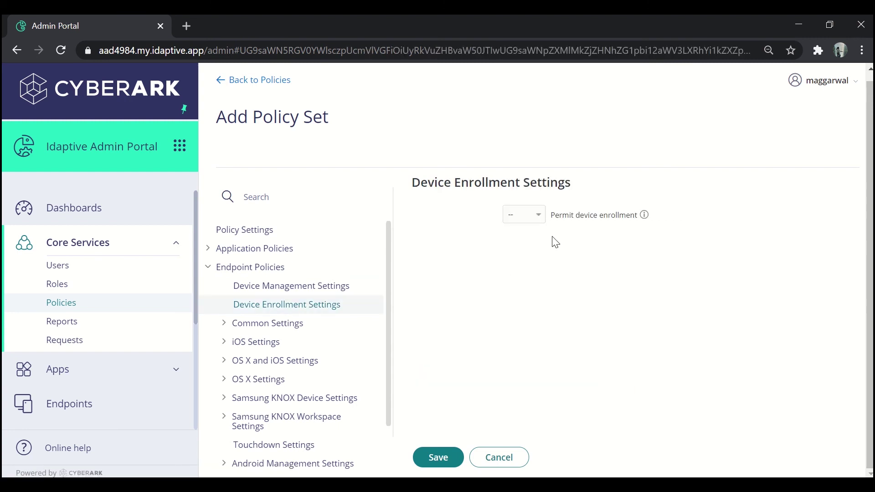
{"action": "left_click", "coordinate": [538, 222]}
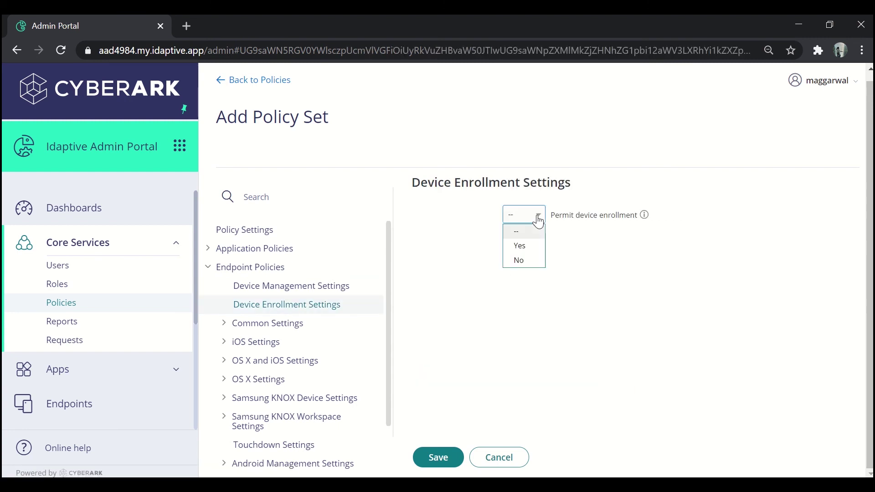
{"action": "left_click", "coordinate": [535, 248]}
Set both Permit only corporate device enrollment and Enable invite based enrollment to Yes.
{"action": "scroll", "coordinate": [679, 319], "scroll_direction": "down", "scroll_amount": 1}
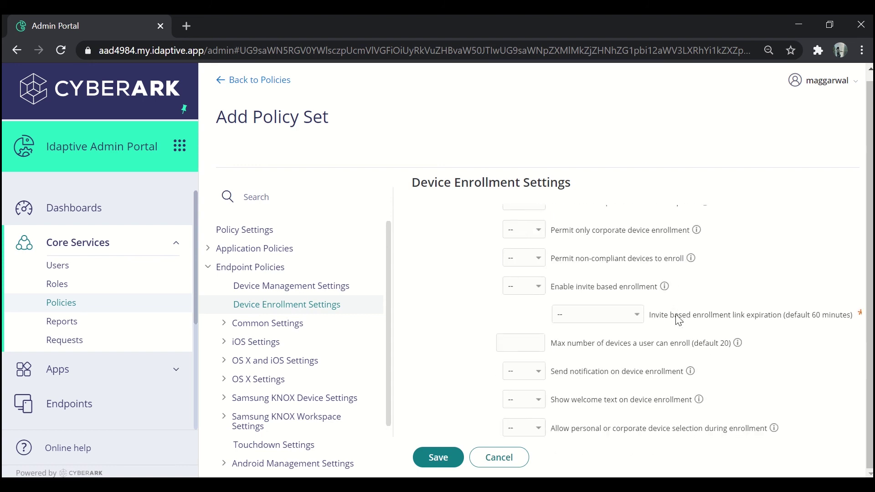
{"action": "scroll", "coordinate": [679, 319], "scroll_direction": "down", "scroll_amount": 3}
{"action": "scroll", "coordinate": [679, 319], "scroll_direction": "up", "scroll_amount": 5}
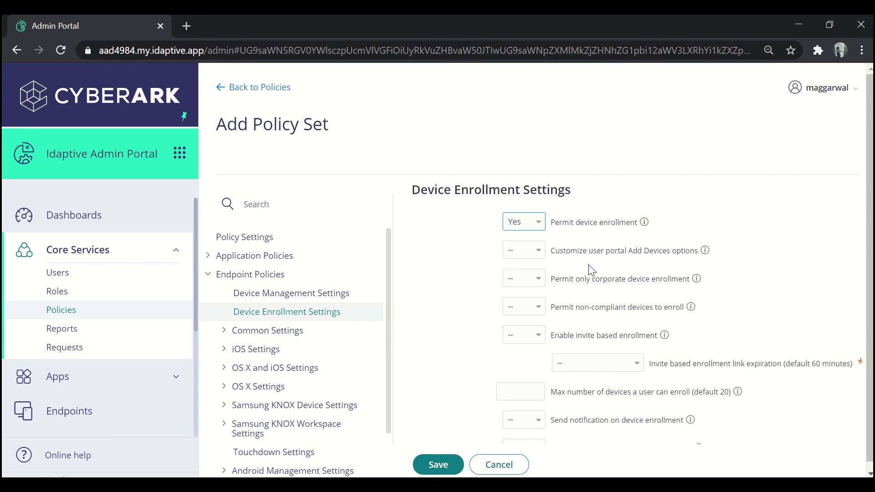
{"action": "left_click", "coordinate": [533, 259]}
{"action": "left_click", "coordinate": [533, 259]}
{"action": "left_click", "coordinate": [515, 283]}
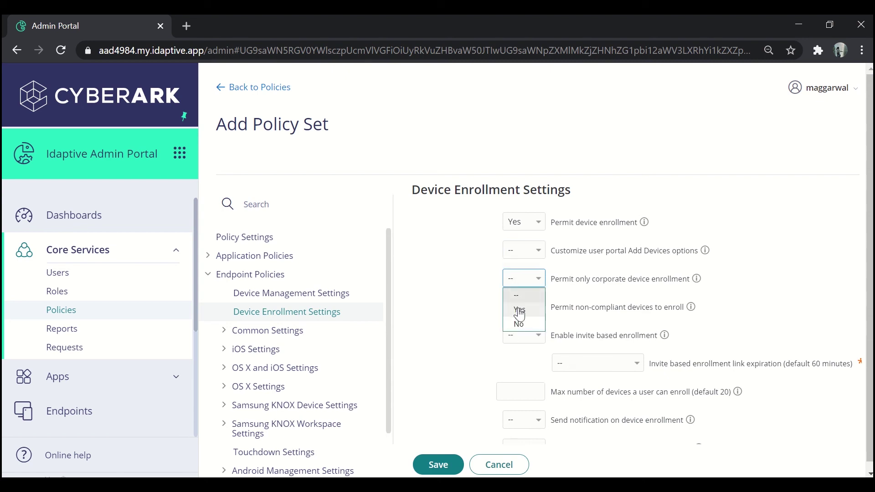
{"action": "left_click", "coordinate": [520, 310]}
{"action": "scroll", "coordinate": [519, 314], "scroll_direction": "down", "scroll_amount": 1}
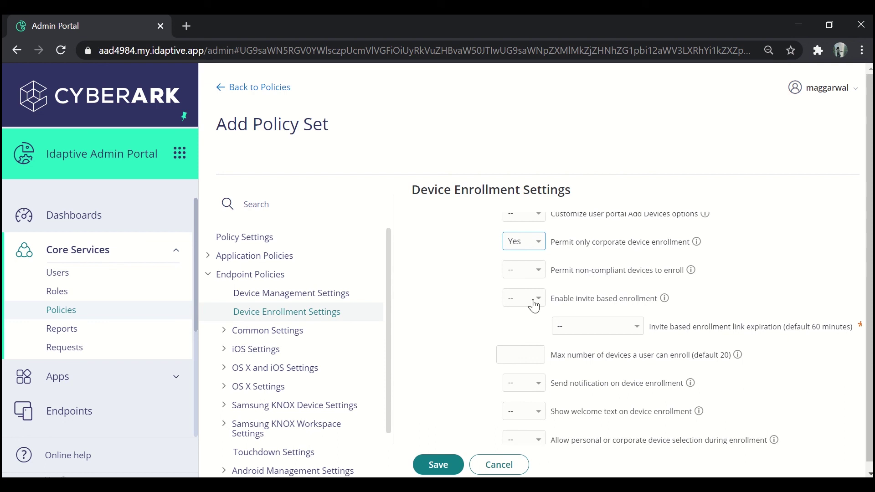
{"action": "left_click", "coordinate": [539, 302]}
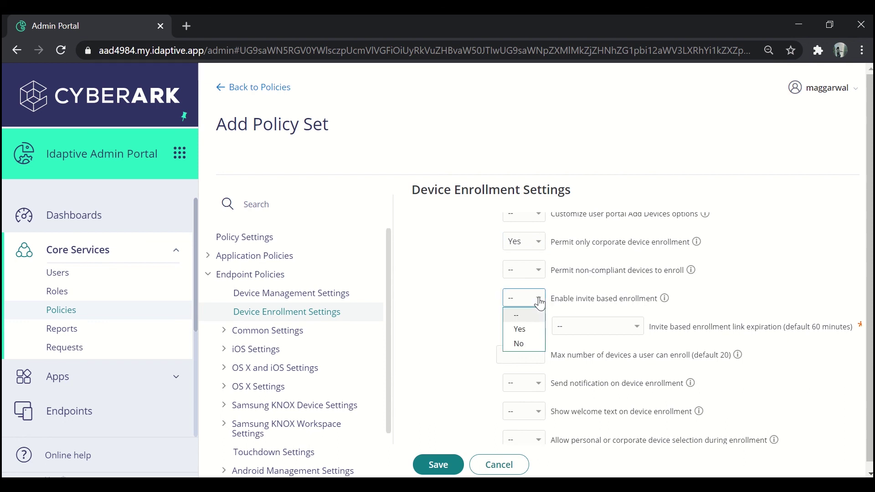
{"action": "left_click", "coordinate": [540, 334]}
Set Send notification on device enrollment and Show welcome text on device enrollment to Yes.
{"action": "scroll", "coordinate": [539, 334], "scroll_direction": "down", "scroll_amount": 2}
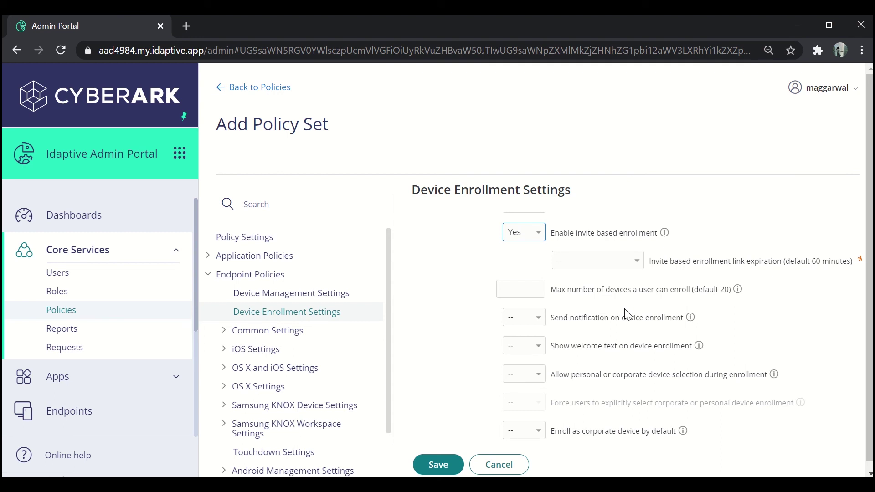
{"action": "scroll", "coordinate": [625, 309], "scroll_direction": "down", "scroll_amount": 1}
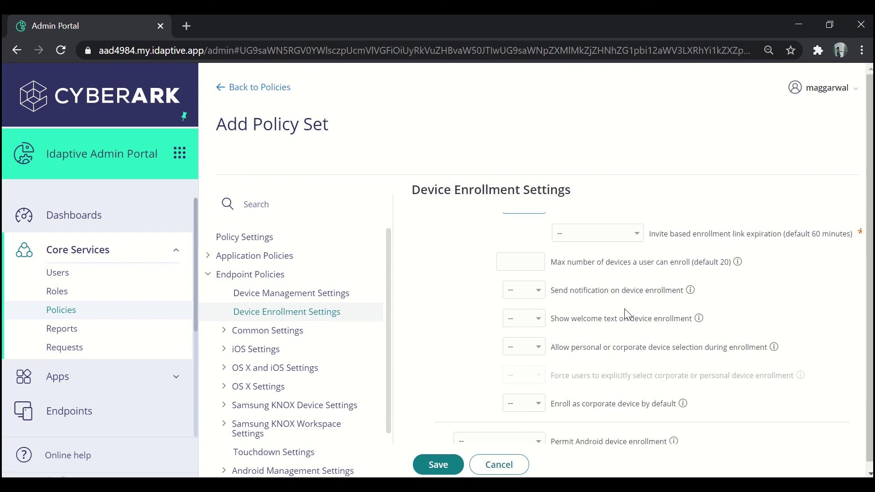
{"action": "scroll", "coordinate": [624, 308], "scroll_direction": "down", "scroll_amount": 1}
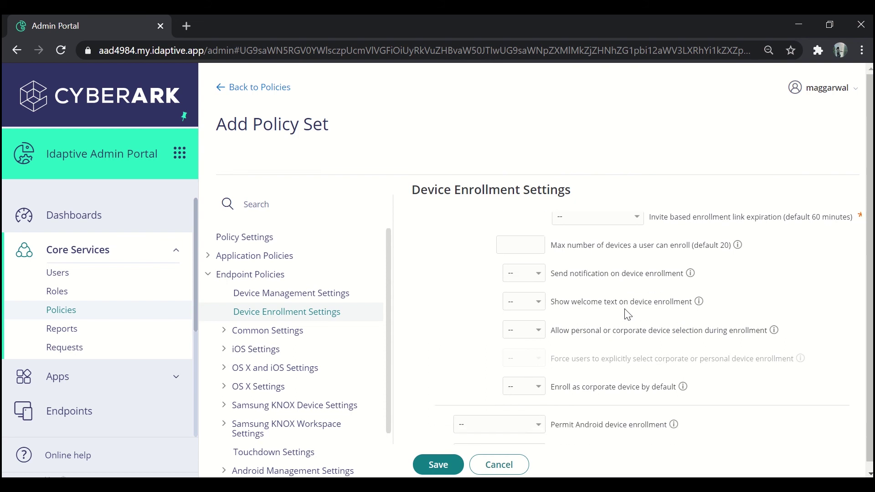
{"action": "left_click", "coordinate": [540, 274]}
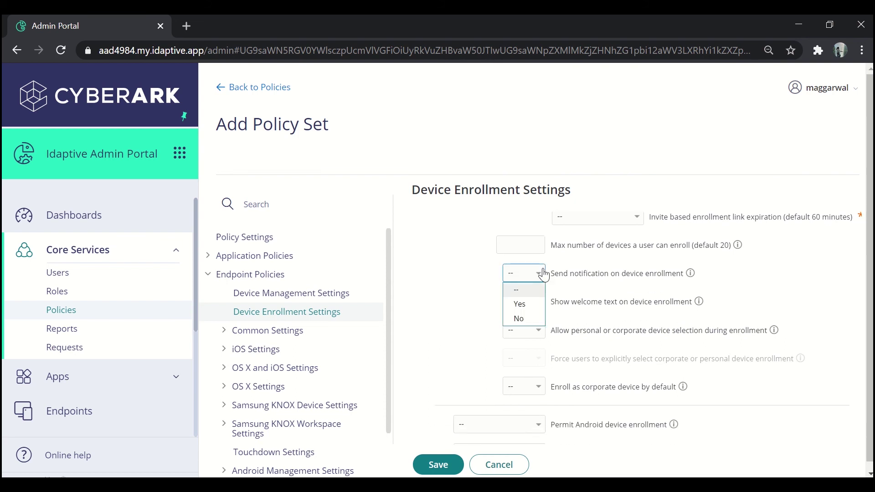
{"action": "left_click", "coordinate": [541, 304]}
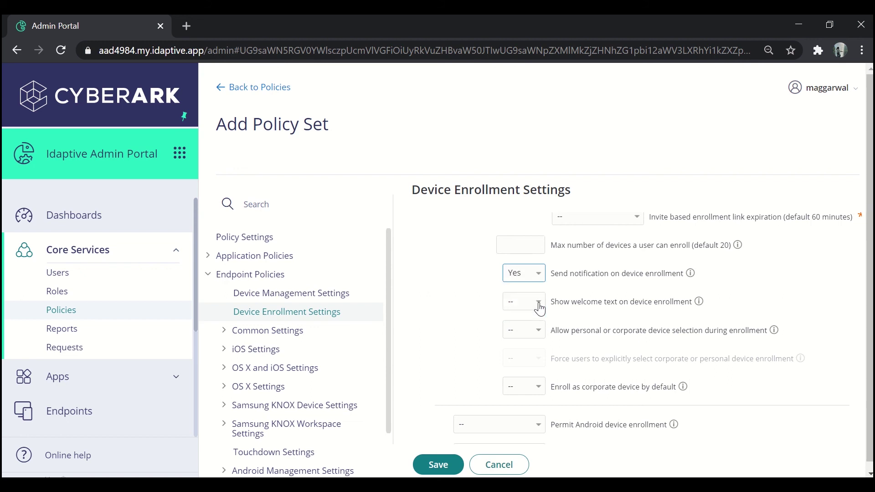
{"action": "scroll", "coordinate": [540, 309], "scroll_direction": "down", "scroll_amount": 1}
{"action": "scroll", "coordinate": [540, 306], "scroll_direction": "down", "scroll_amount": 2}
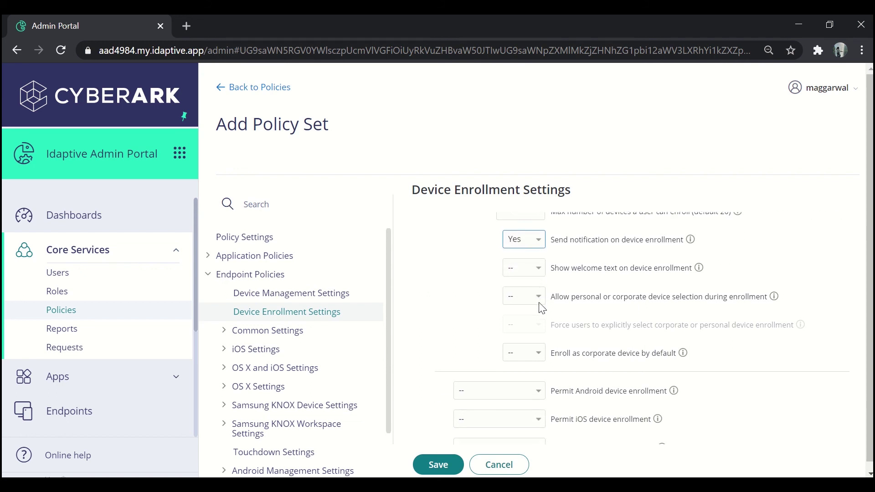
{"action": "left_click", "coordinate": [536, 254]}
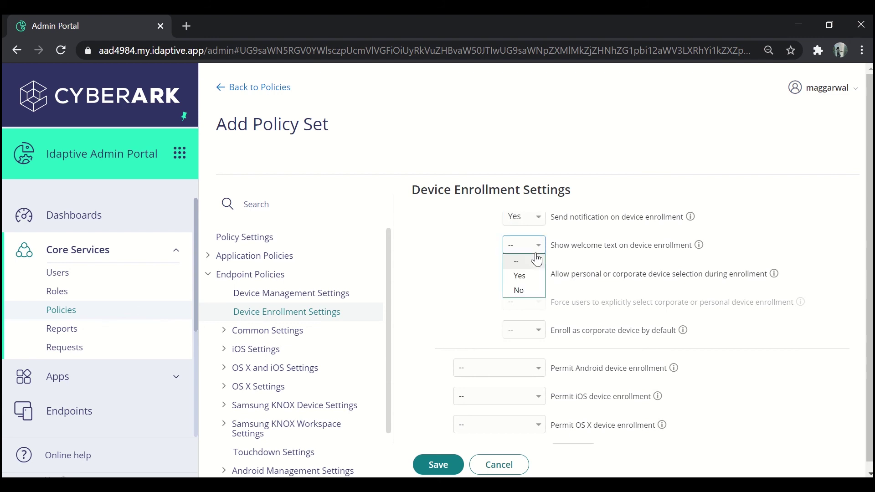
{"action": "left_click", "coordinate": [520, 280]}
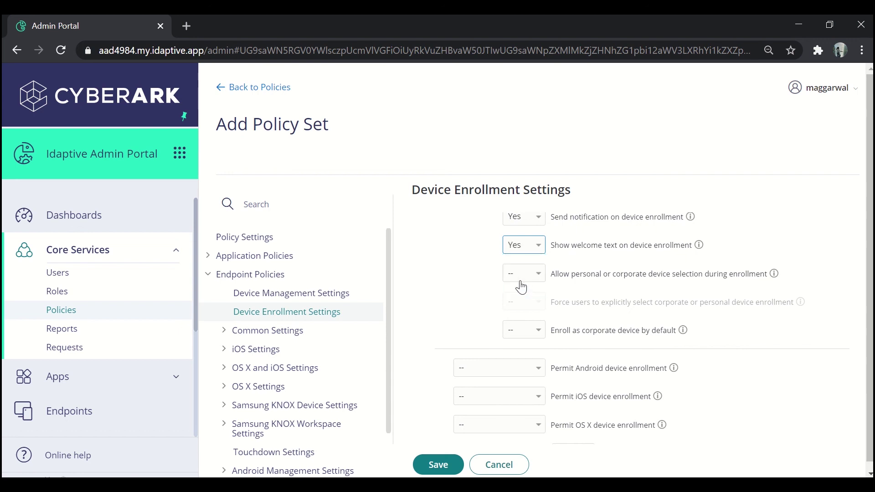
Set Permit Android device enrollment to None so that no Android devices can enroll.
{"action": "scroll", "coordinate": [610, 324], "scroll_direction": "down", "scroll_amount": 2}
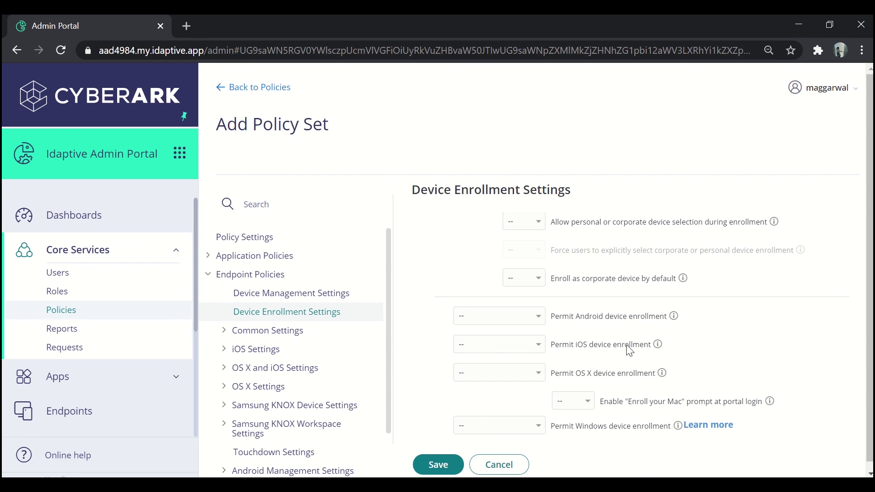
{"action": "left_click", "coordinate": [538, 326]}
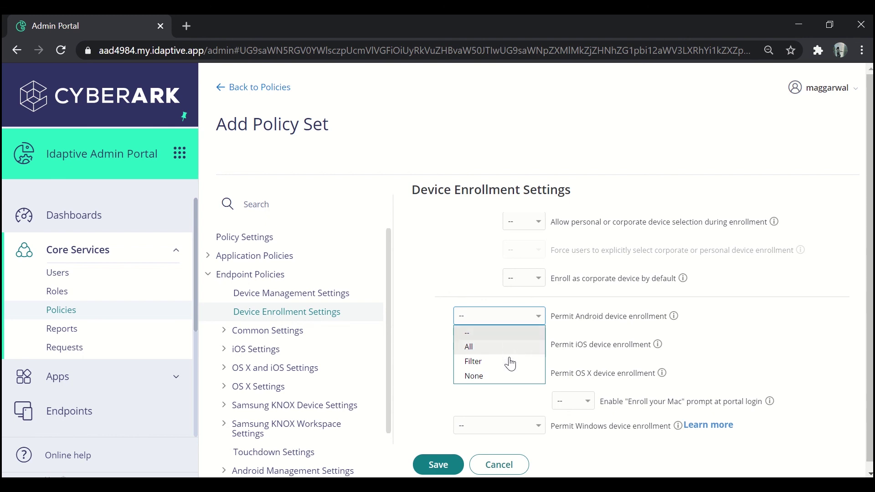
{"action": "left_click", "coordinate": [509, 383]}
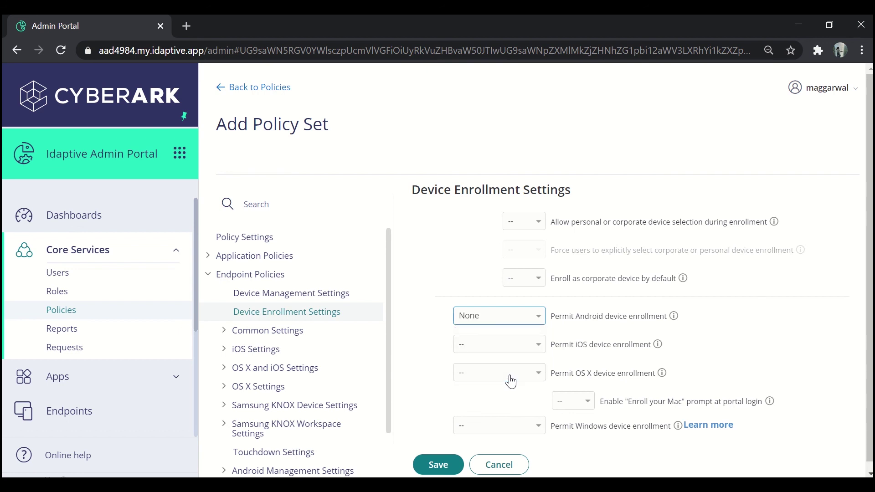
Set Permit iOS device enrollment to Filter and fill in an enrollment rule with OS Version greater than 12.2.
{"action": "left_click", "coordinate": [539, 345]}
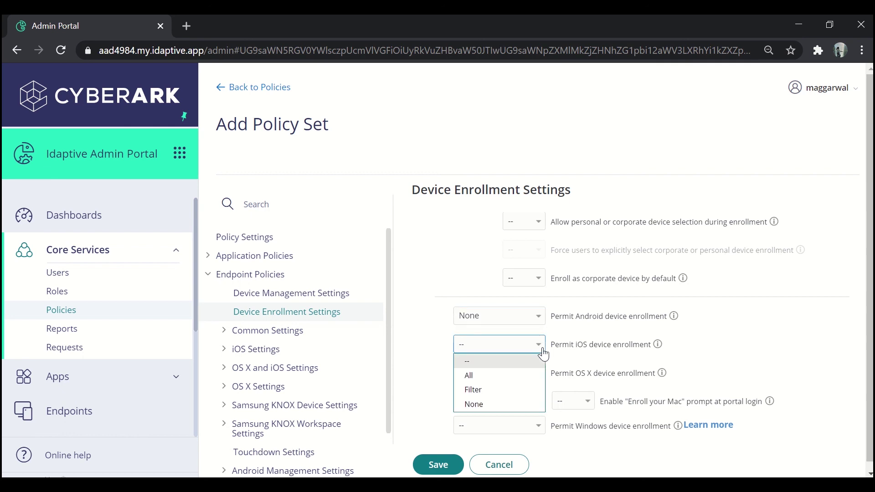
{"action": "left_click", "coordinate": [502, 393]}
{"action": "scroll", "coordinate": [615, 367], "scroll_direction": "down", "scroll_amount": 2}
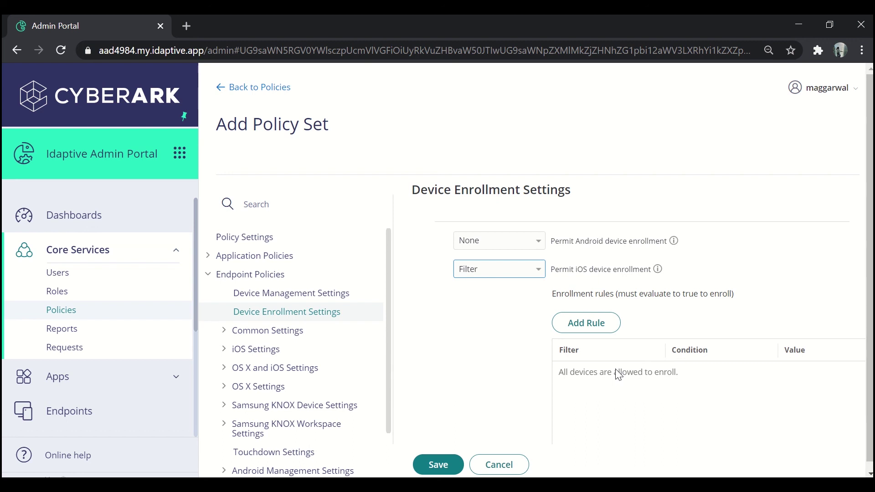
{"action": "left_click", "coordinate": [596, 323]}
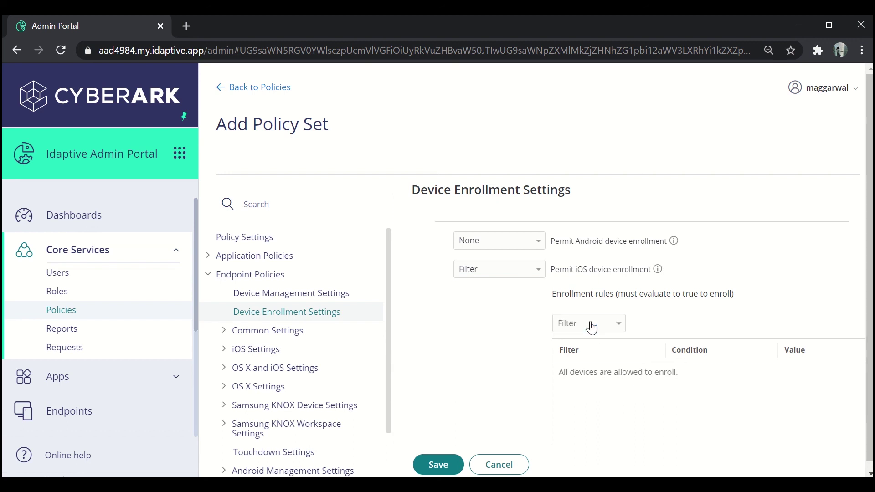
{"action": "left_click", "coordinate": [611, 327]}
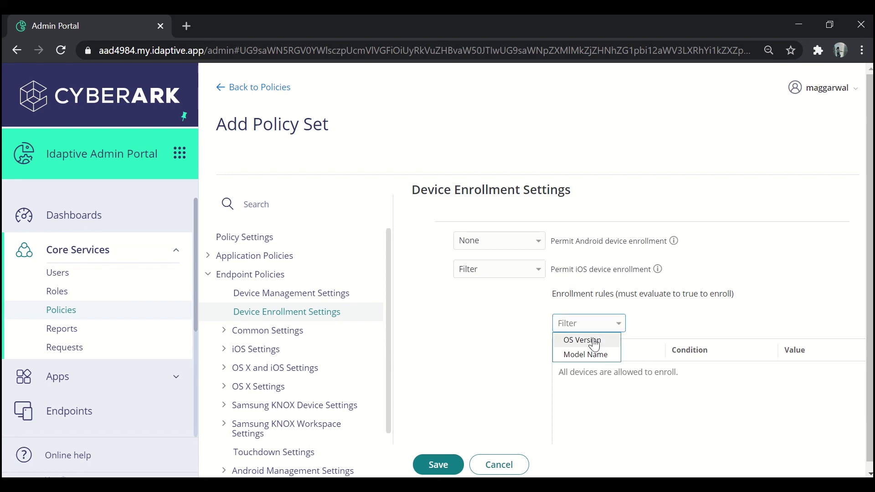
{"action": "left_click", "coordinate": [594, 343]}
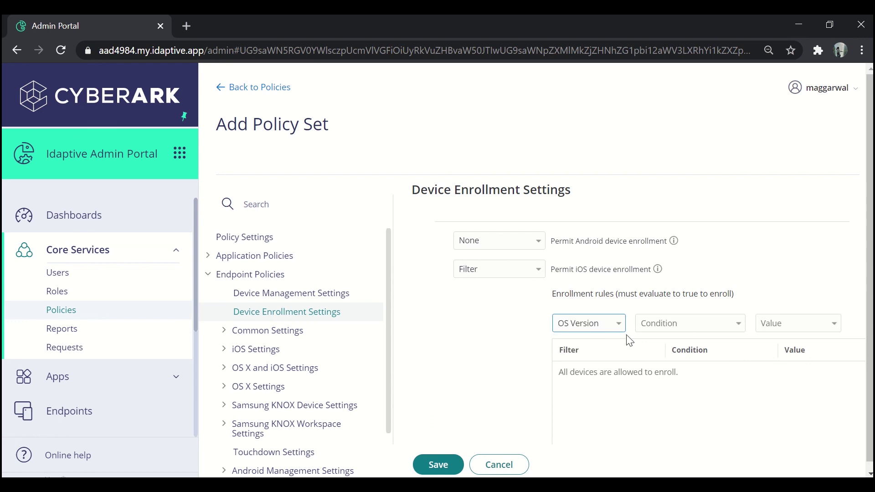
{"action": "left_click", "coordinate": [684, 334]}
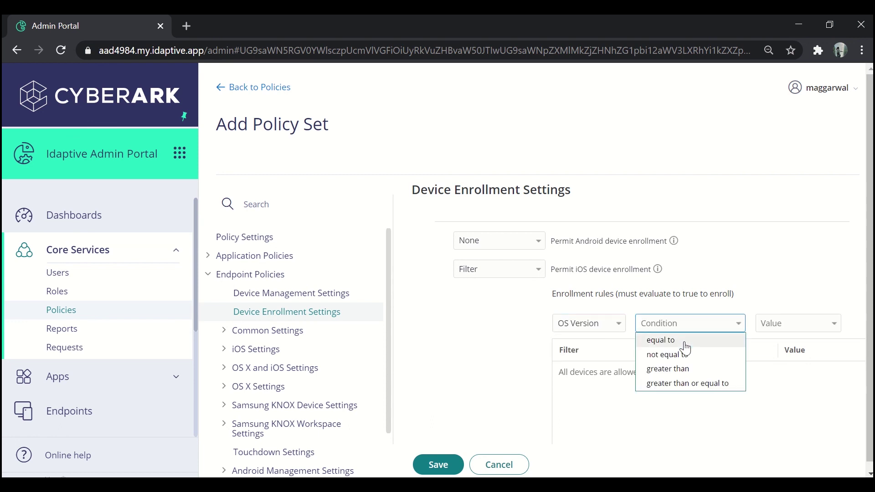
{"action": "left_click", "coordinate": [688, 370]}
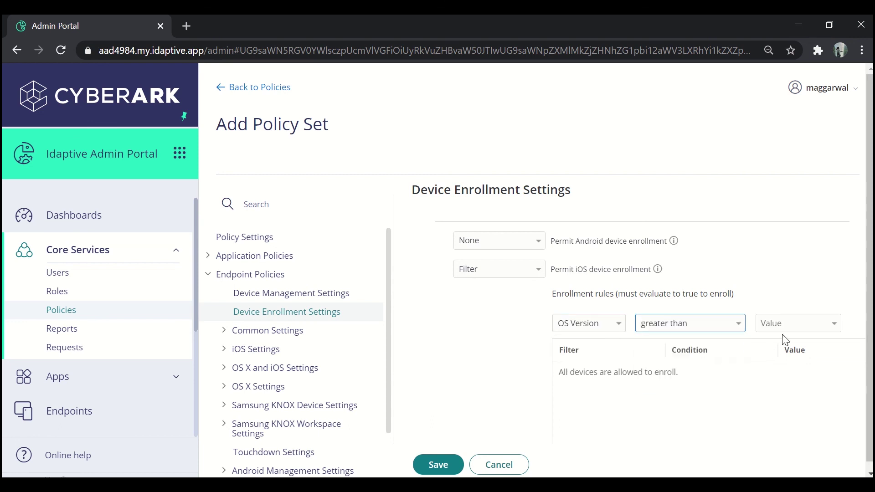
{"action": "left_click", "coordinate": [780, 326]}
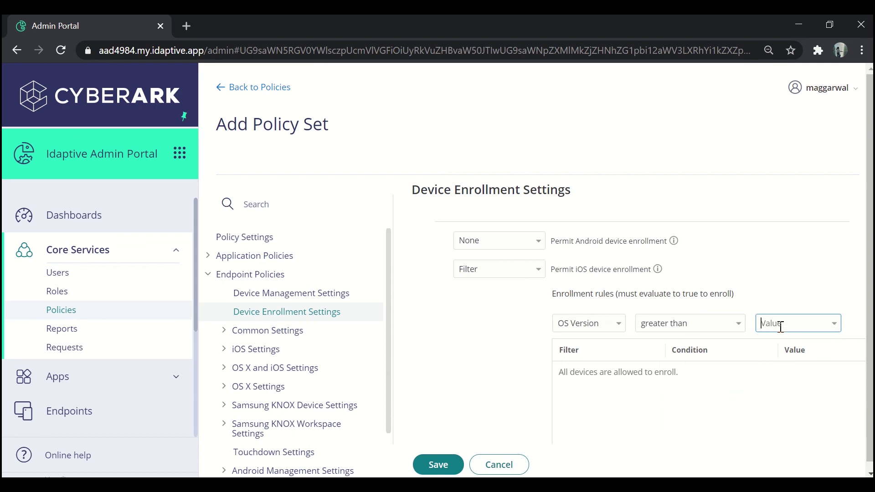
{"action": "left_click", "coordinate": [834, 325]}
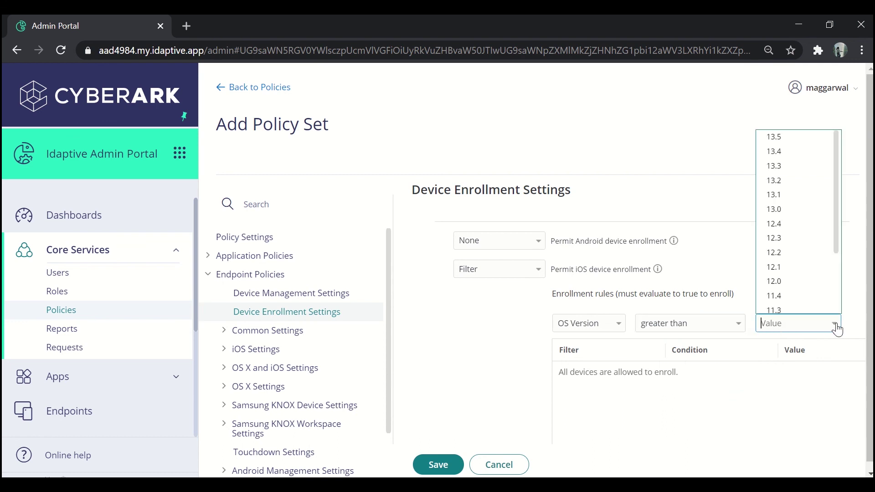
{"action": "left_click", "coordinate": [781, 254]}
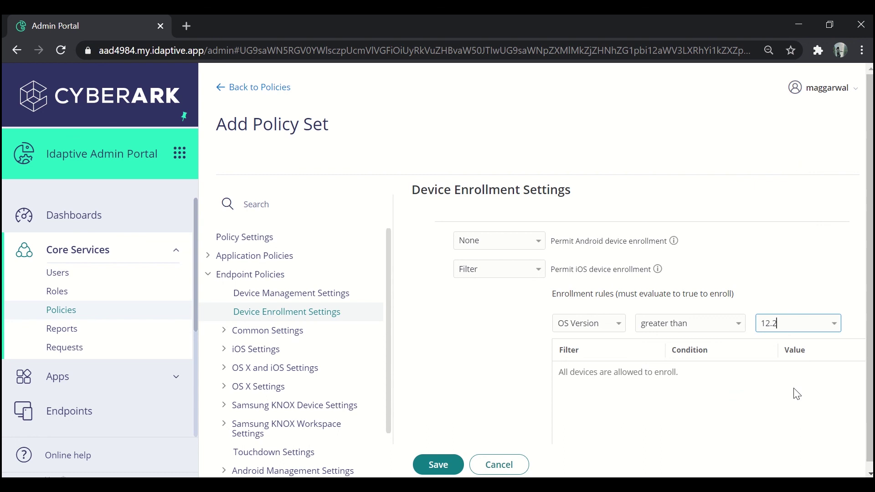
{"action": "scroll", "coordinate": [797, 394], "scroll_direction": "down", "scroll_amount": 1}
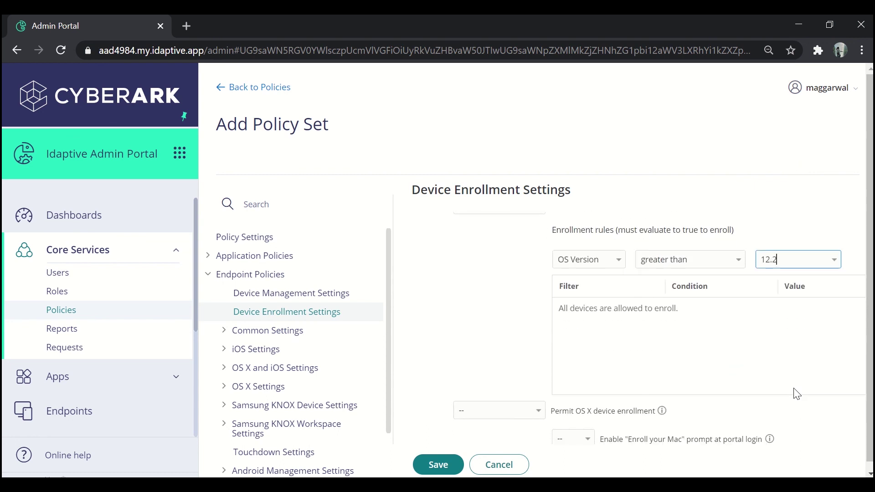
{"action": "scroll", "coordinate": [796, 394], "scroll_direction": "up", "scroll_amount": 1}
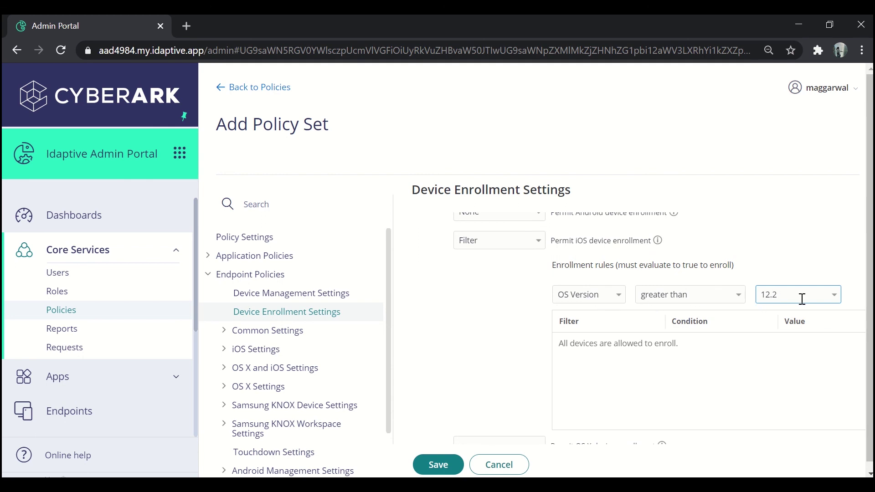
Set Permit iOS device enrollment to All and save the Device Enrollment policy set.
{"action": "left_click", "coordinate": [528, 246]}
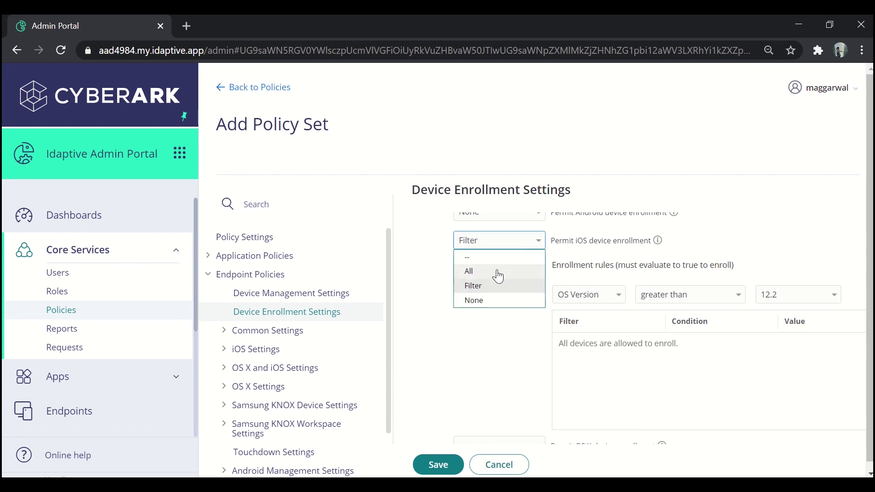
{"action": "left_click", "coordinate": [498, 276]}
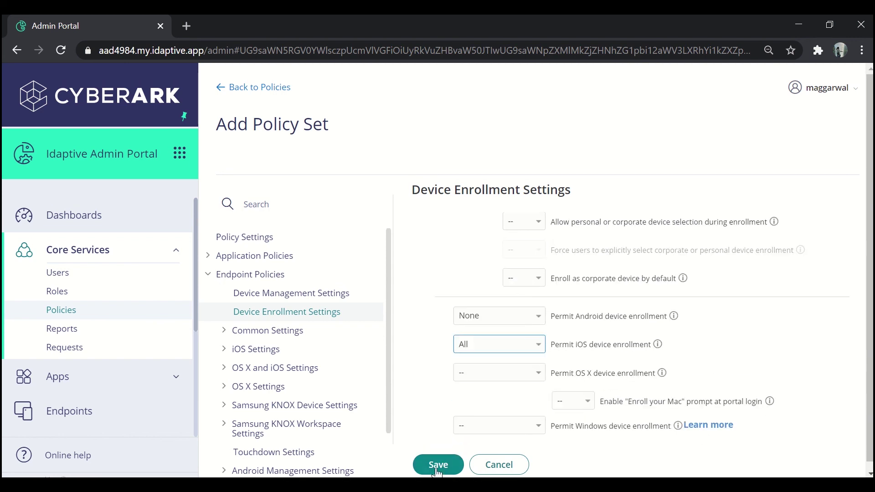
{"action": "left_click", "coordinate": [435, 465]}
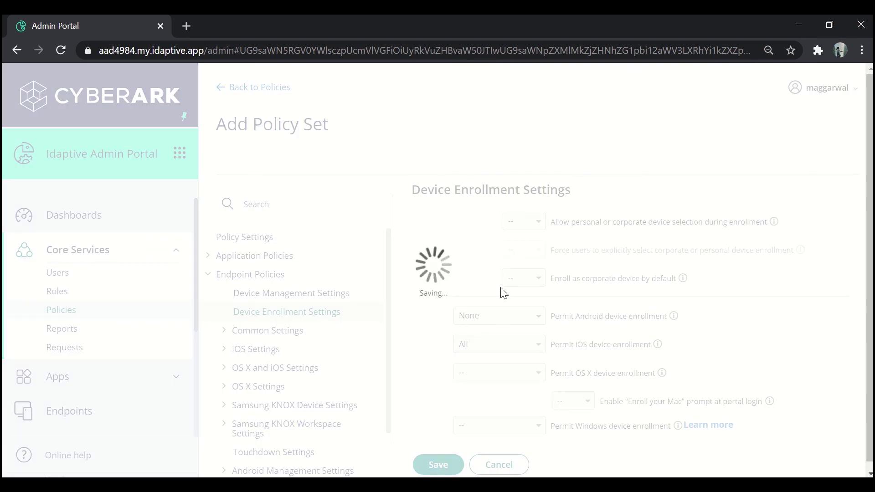